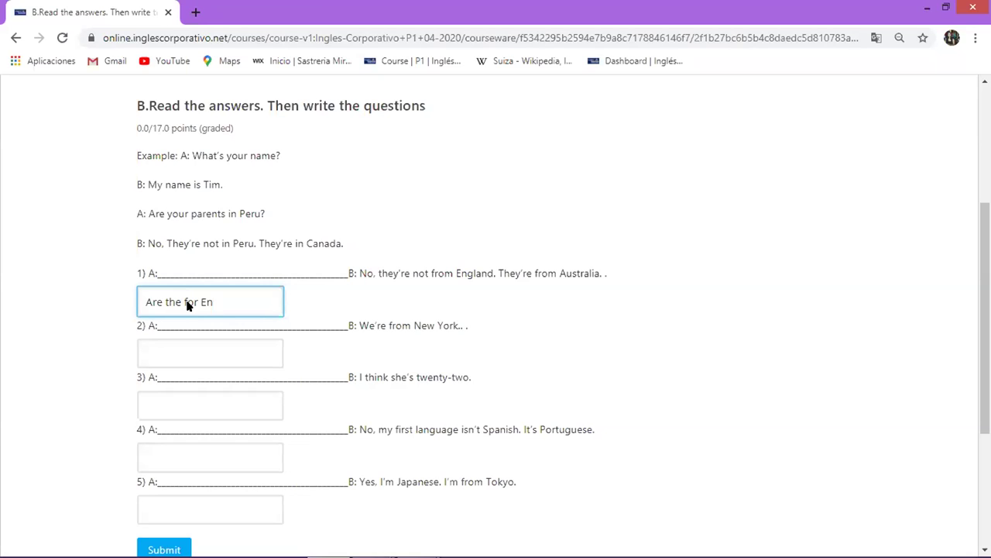
- Finish the question being written for item 1 with the word "England"
type("gland")
left_click(227, 348)
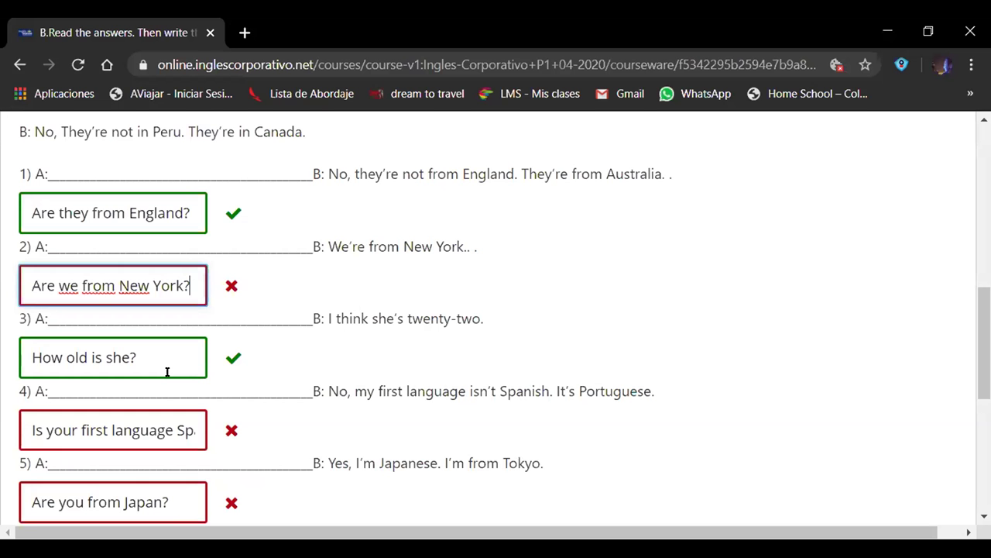
- Clear the rejected question "Are we from New York?" from item 2
key("BackSpace")
key("BackSpace")
key("BackSpace")
key("BackSpace")
key("BackSpace")
key("BackSpace")
key("BackSpace")
key("BackSpace")
key("BackSpace")
key("BackSpace")
key("BackSpace")
key("BackSpace")
key("BackSpace")
key("BackSpace")
key("BackSpace")
key("BackSpace")
key("BackSpace")
key("BackSpace")
key("BackSpace")
key("BackSpace")
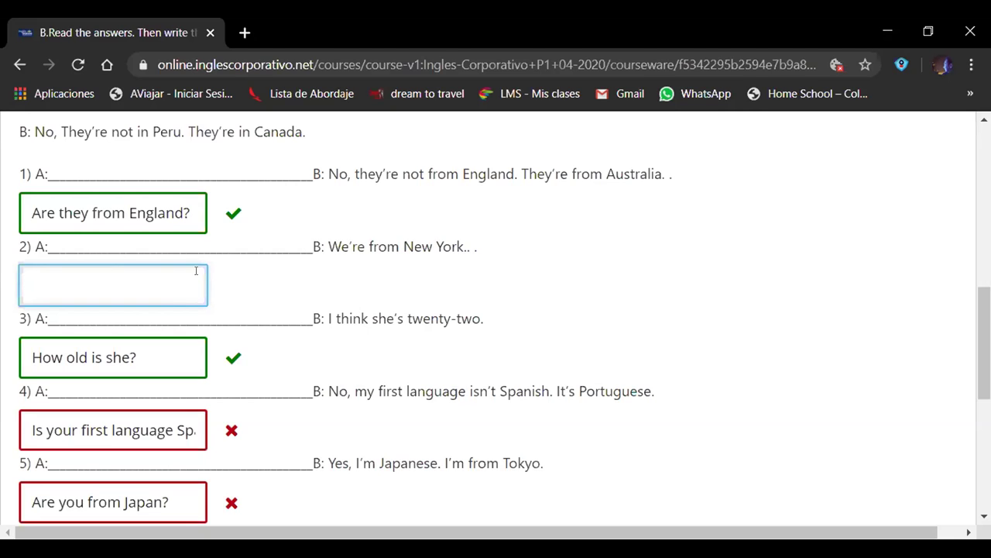
type("They're froom")
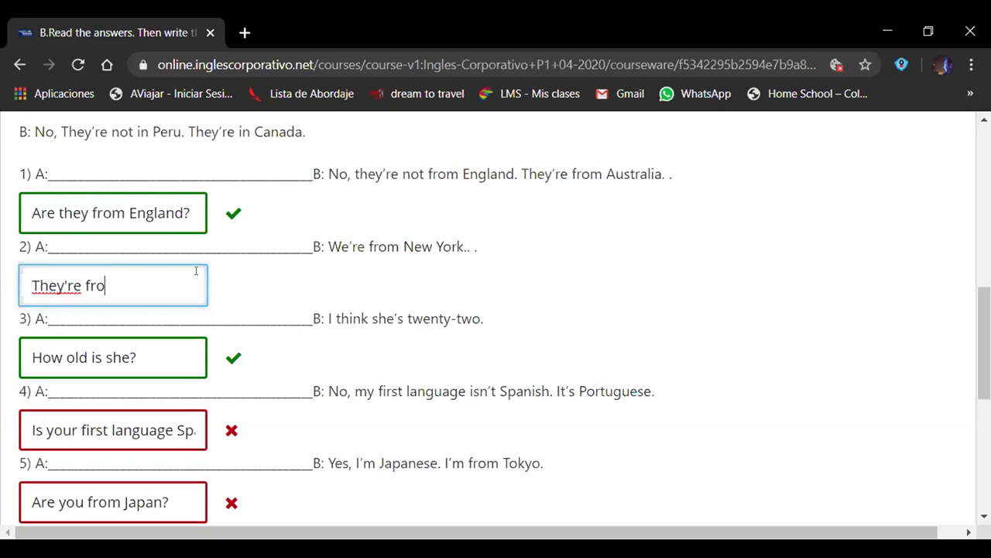
key("BackSpace")
key("BackSpace")
type("m")
key("BackSpace")
key("BackSpace")
key("BackSpace")
key("BackSpace")
key("BackSpace")
key("BackSpace")
key("BackSpace")
key("BackSpace")
key("BackSpace")
key("BackSpace")
key("BackSpace")
key("BackSpace")
- Enter "Are you from New York?" as the question for item 2 and submit the exercise
type("Ar")
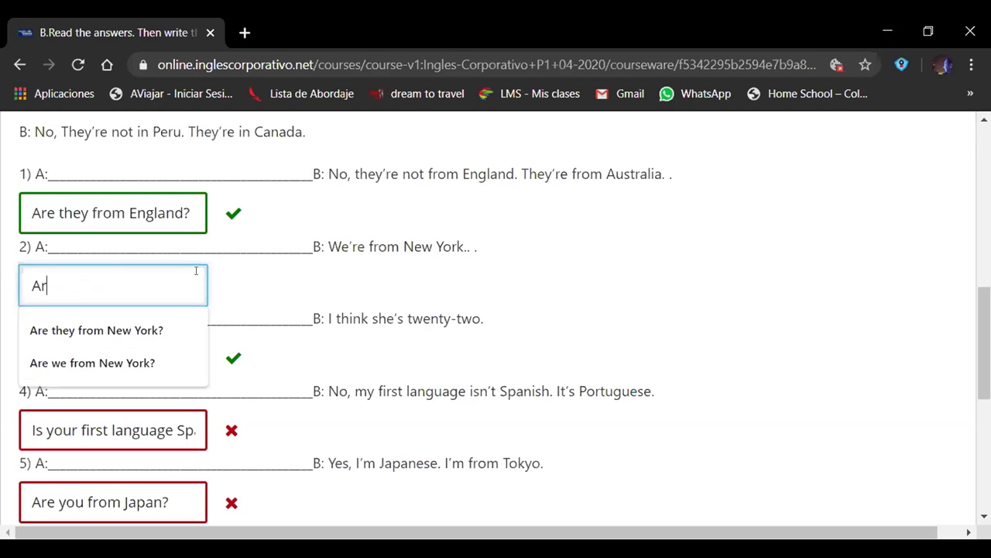
type("e you from New ")
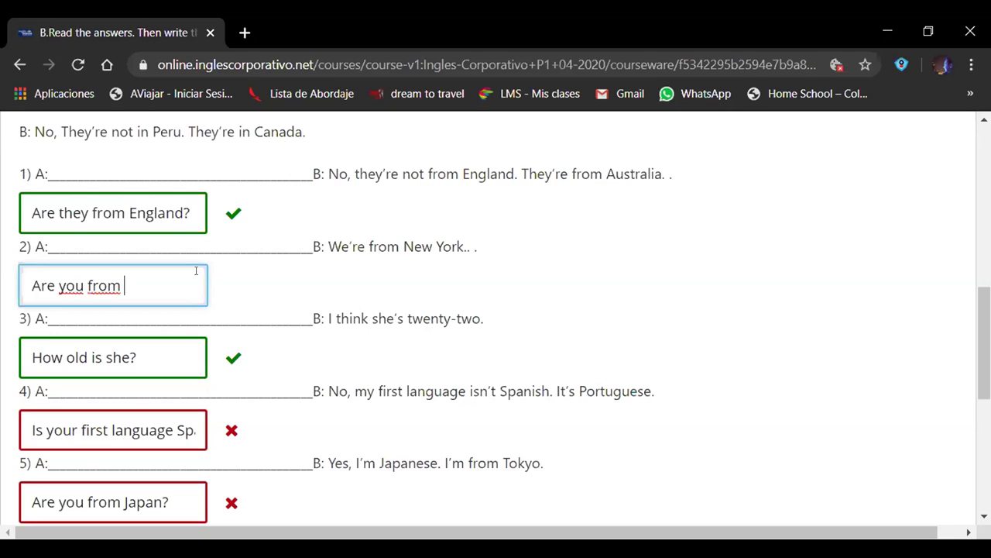
type("York?")
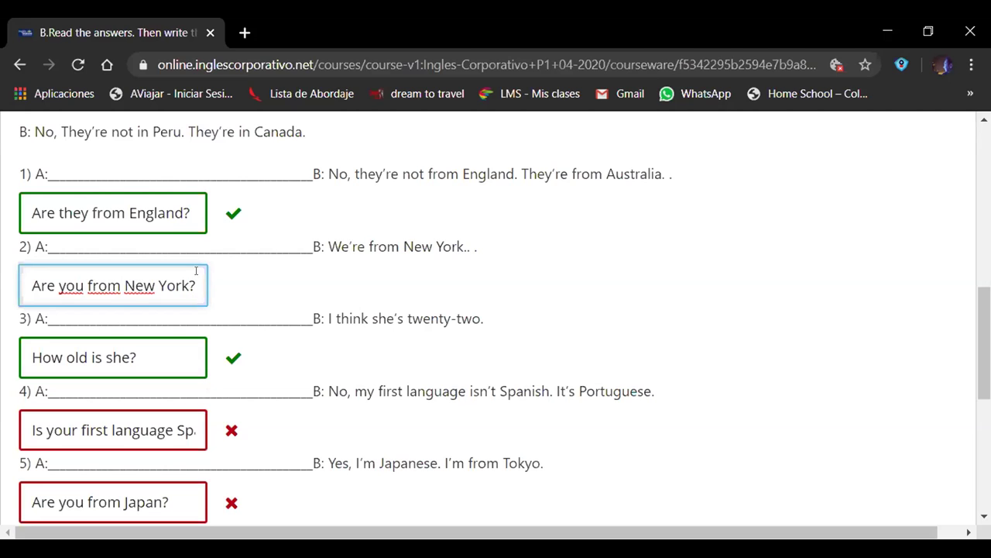
left_click(632, 294)
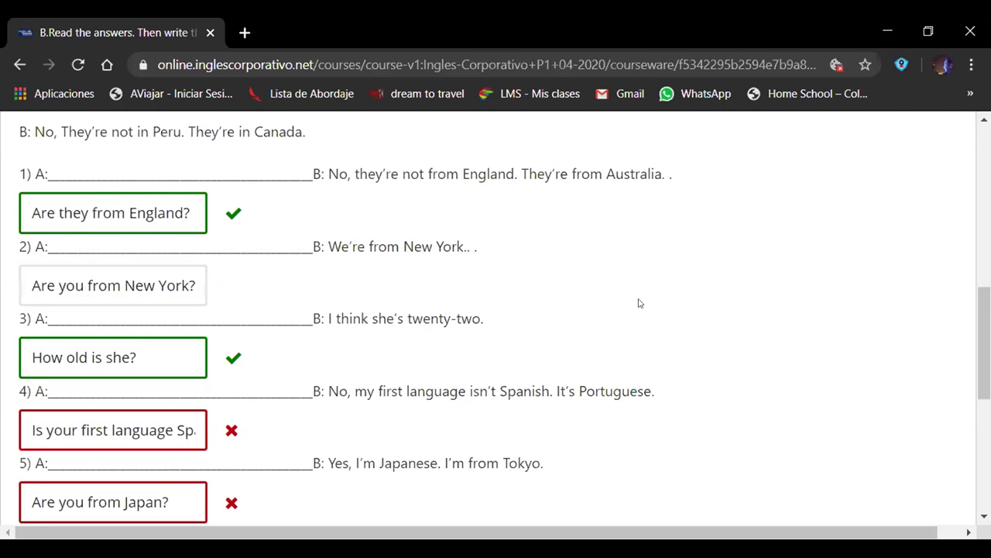
scroll(637, 302, "down", 1)
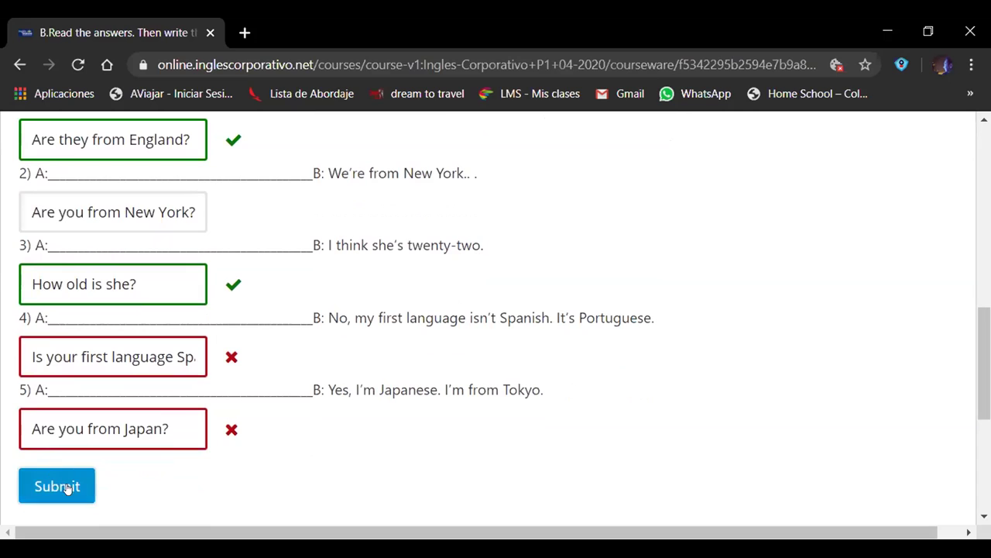
left_click(69, 486)
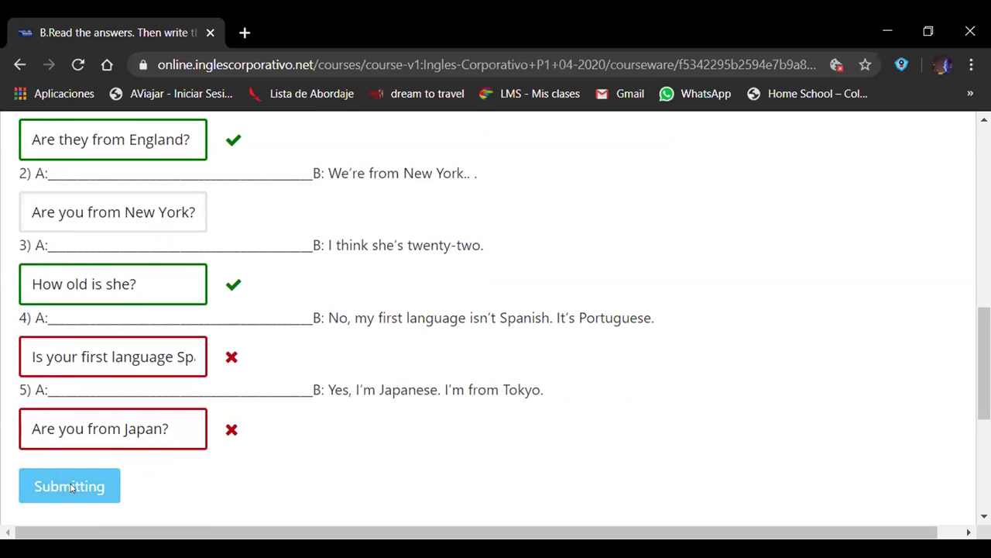
- Replace "Are" with "Where are" at the start of item 2's question
scroll(71, 487, "down", 3)
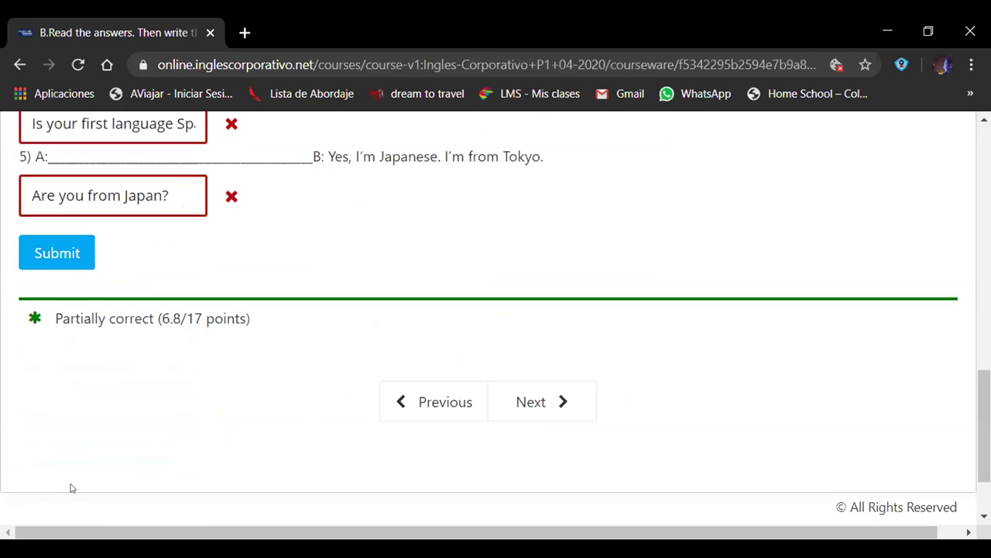
scroll(69, 488, "up", 6)
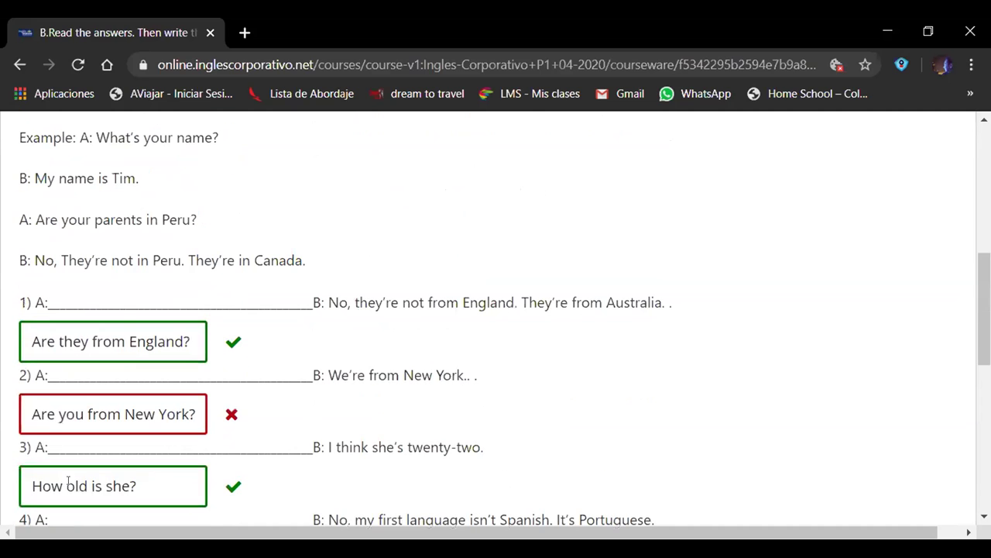
scroll(69, 486, "down", 1)
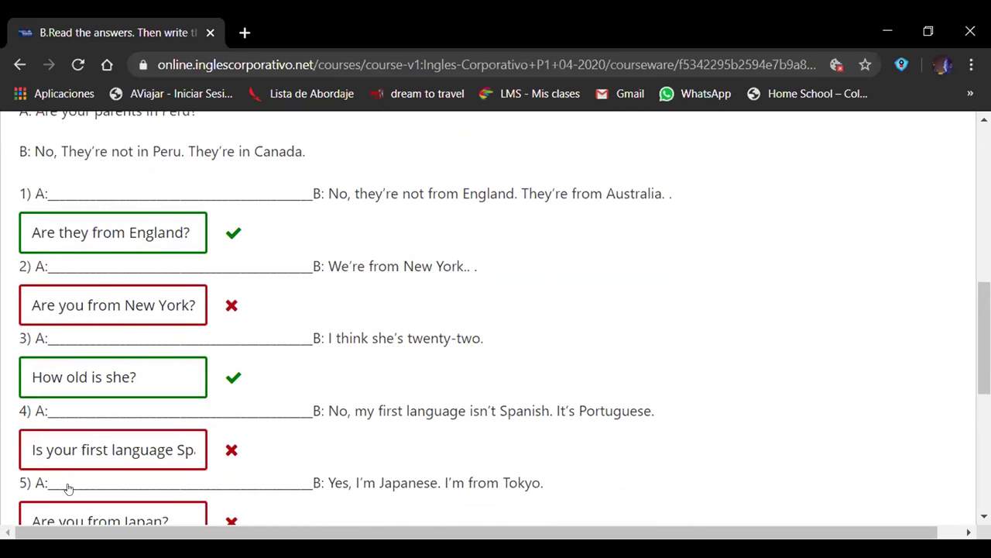
left_click(66, 303)
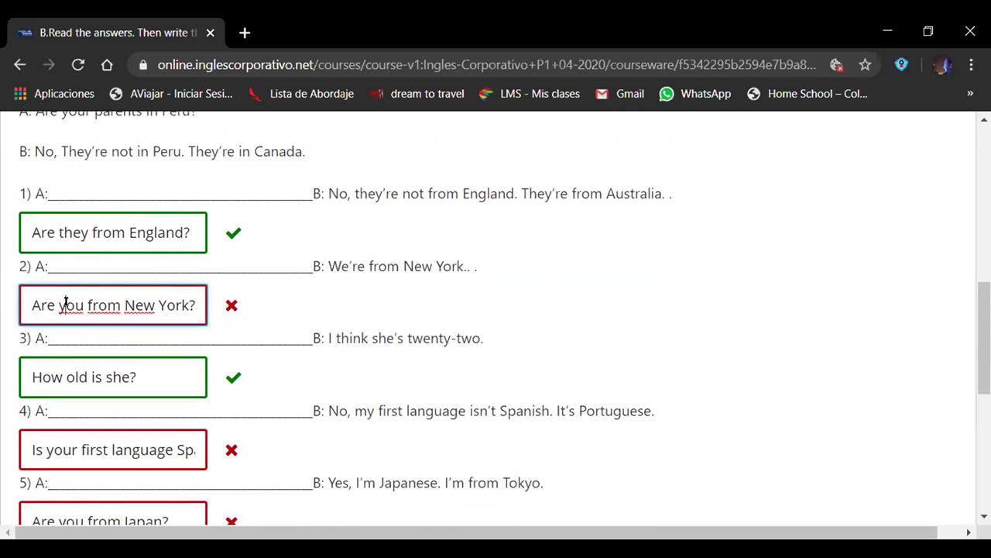
key("Left")
key("Left")
key("Left")
key("Left")
key("Delete")
key("Delete")
key("Delete")
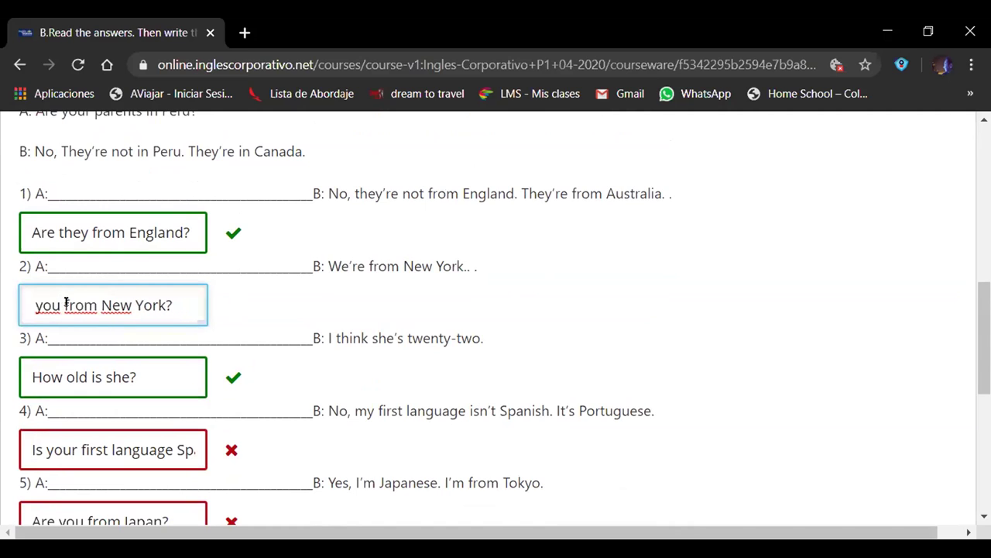
type("Where are")
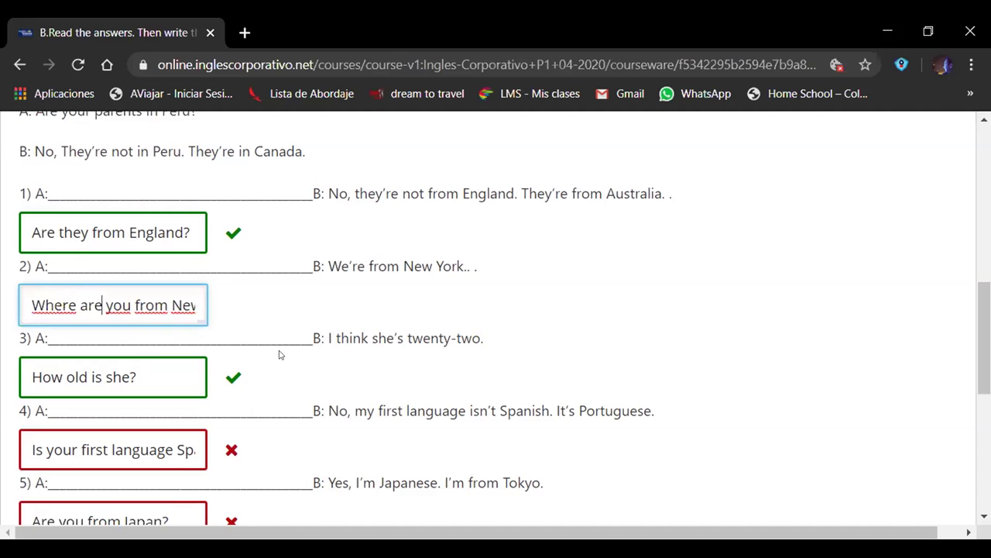
left_click(709, 421)
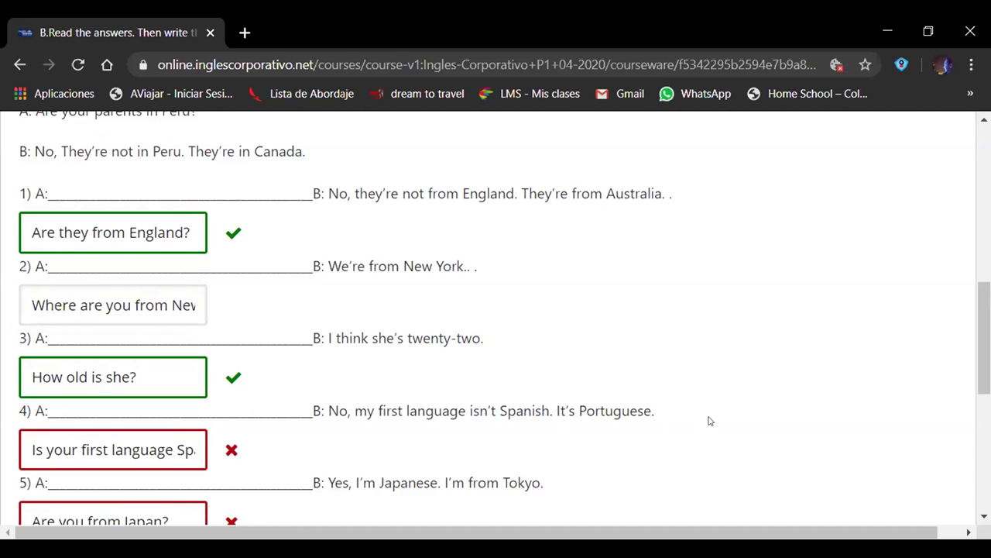
- Remove "New York" from item 2's question, keeping the question mark, and submit the exercise
scroll(708, 420, "down", 2)
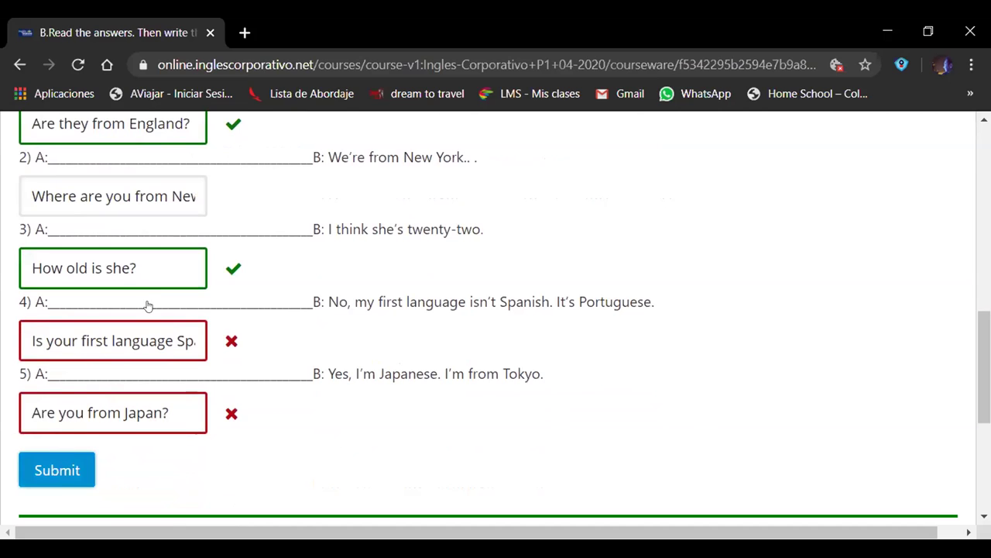
left_click(166, 196)
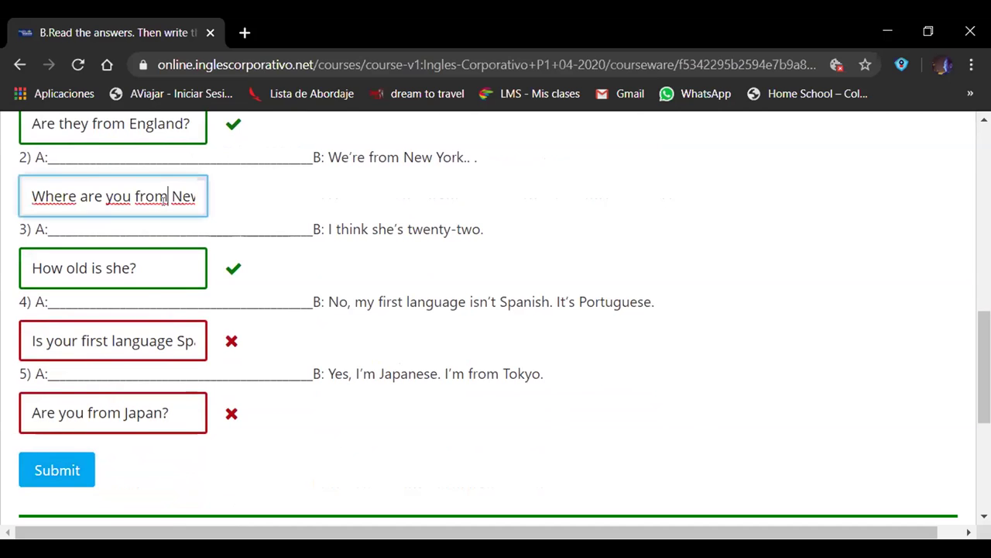
key("End")
key("Left")
key("BackSpace")
key("BackSpace")
key("BackSpace")
key("BackSpace")
key("BackSpace")
key("BackSpace")
key("BackSpace")
key("BackSpace")
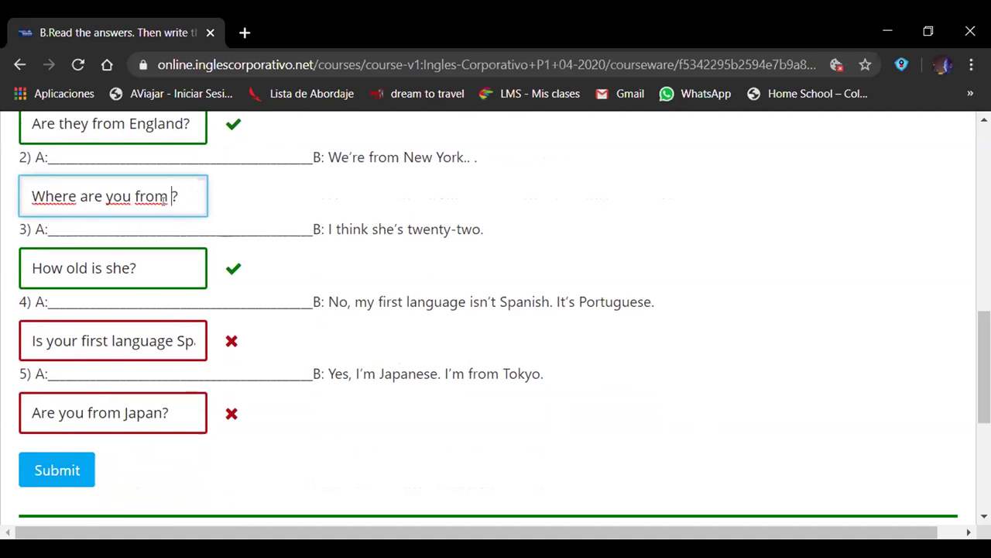
left_click(84, 460)
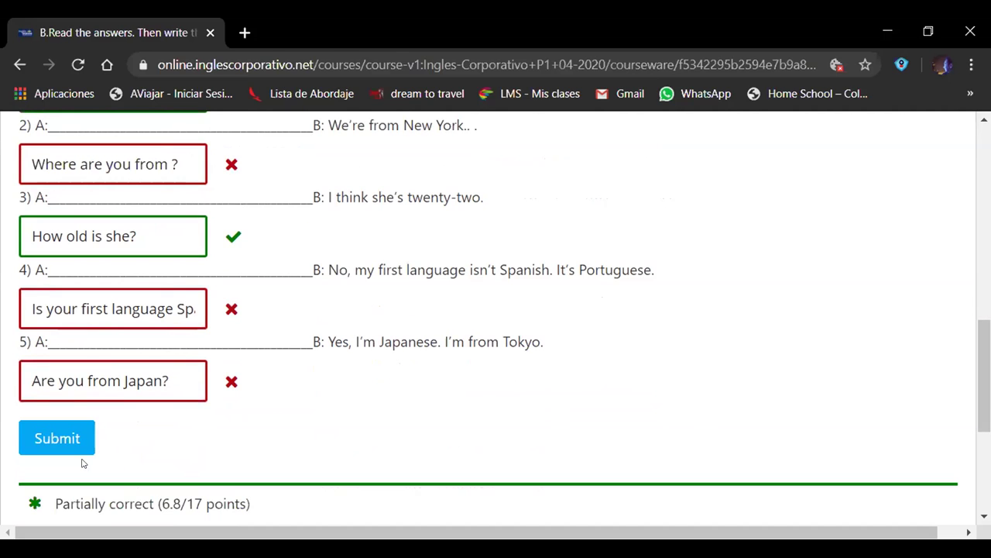
- Replace "you" with "they" in item 2's question and submit the exercise
scroll(79, 456, "up", 1)
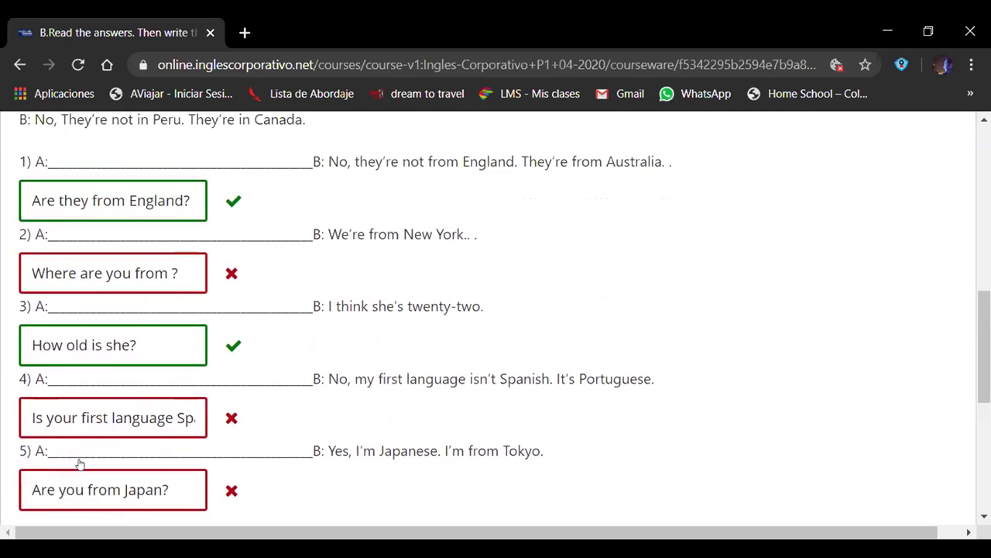
left_click(126, 269)
key("BackSpace")
key("BackSpace")
key("BackSpace")
type("they")
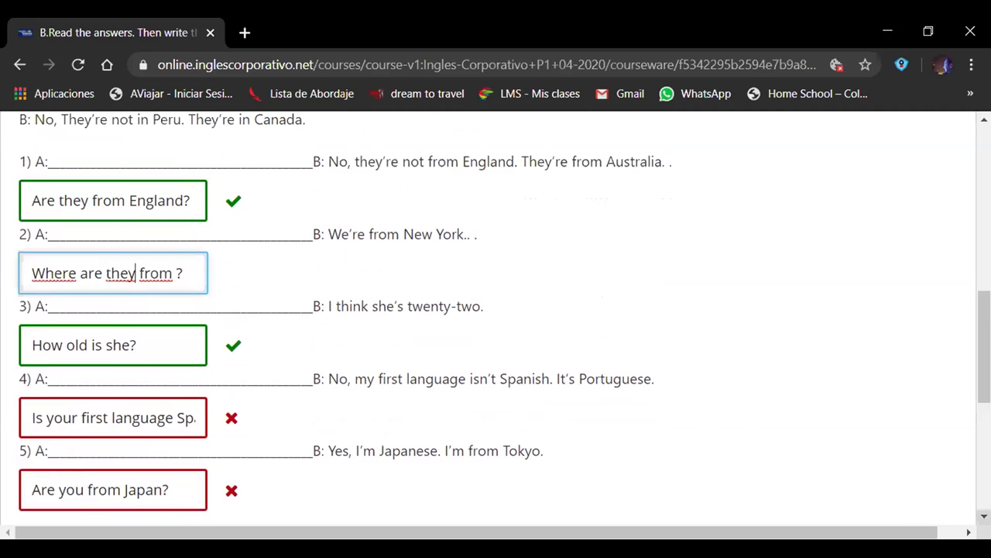
left_click_drag(921, 474, 922, 496)
left_click(19, 369)
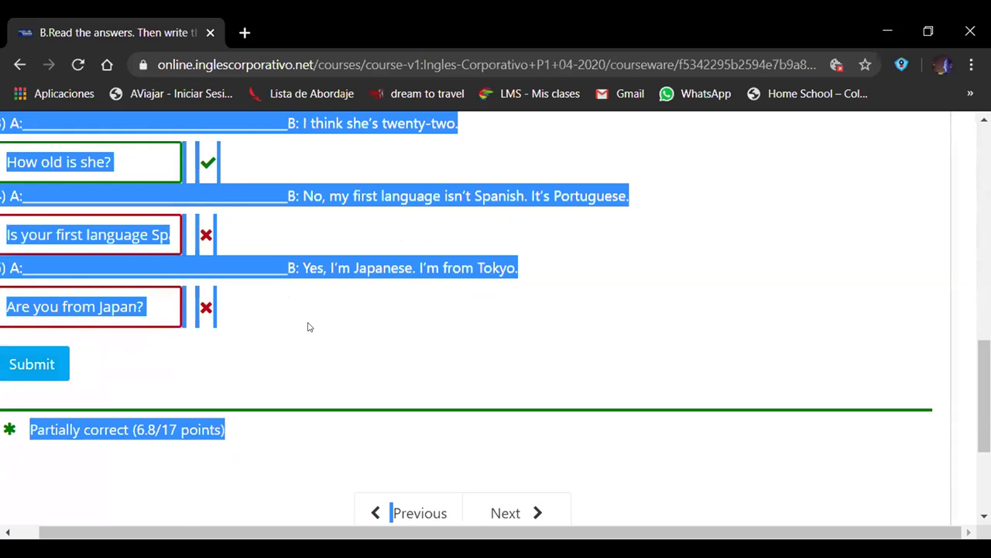
left_click(302, 328)
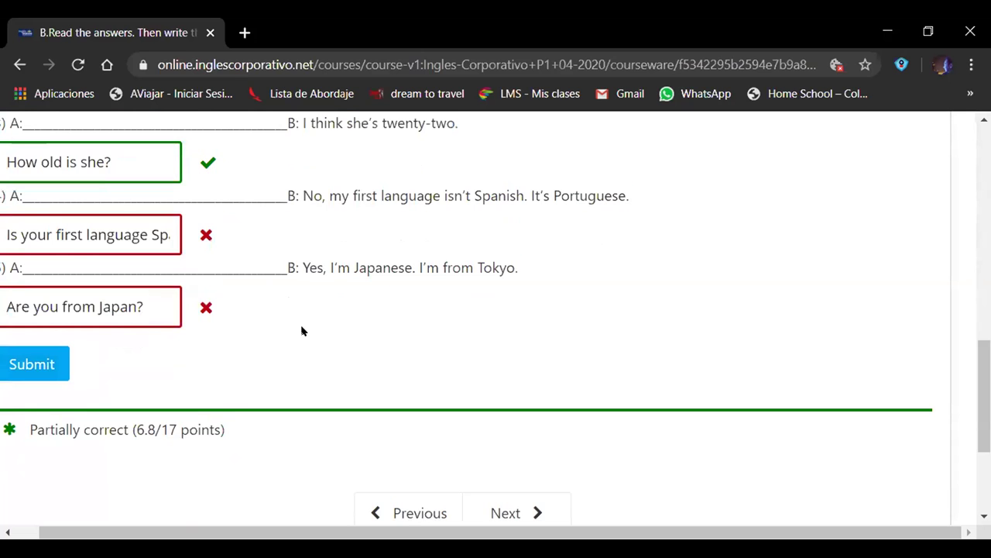
left_click(44, 375)
- Reword item 2's question as "Where they are?" and submit the exercise
scroll(367, 349, "up", 3)
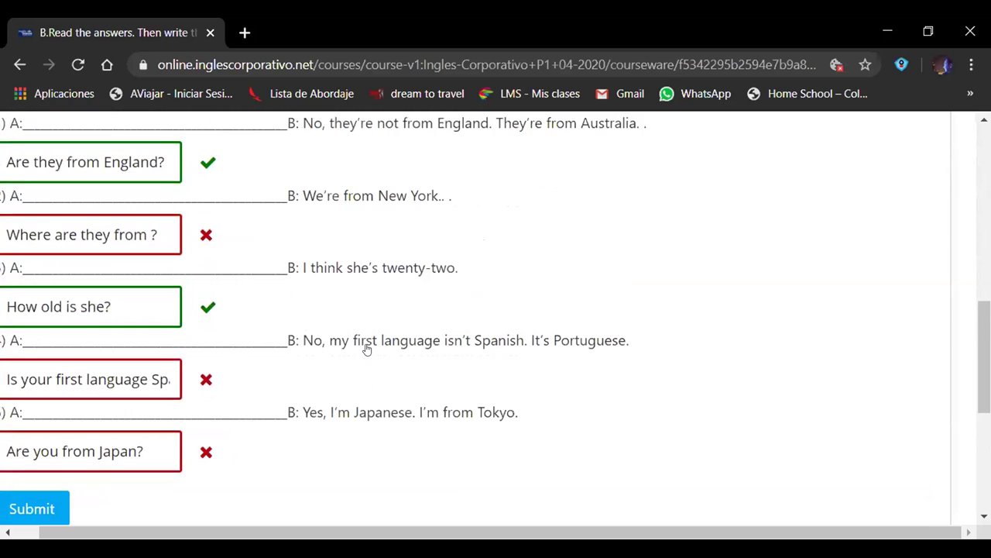
left_click(113, 305)
key("BackSpace")
key("BackSpace")
key("BackSpace")
key("BackSpace")
key("BackSpace")
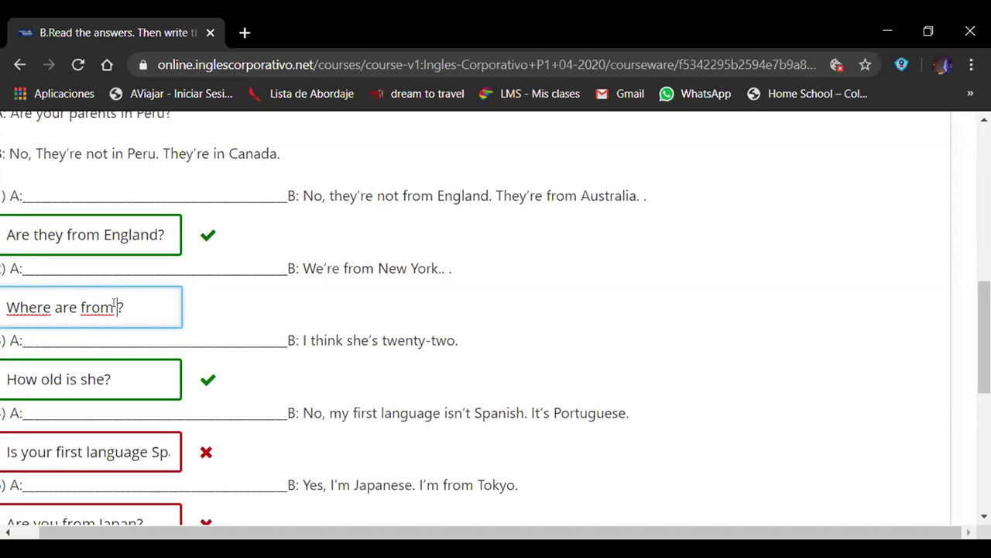
key("BackSpace")
key("BackSpace")
key("BackSpace")
key("BackSpace")
key("BackSpace")
key("BackSpace")
key("BackSpace")
key("BackSpace")
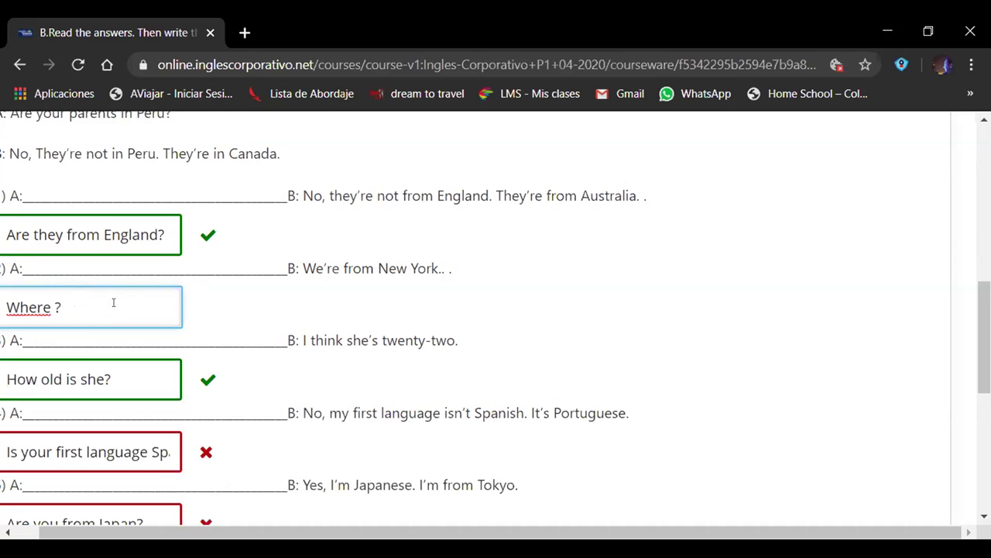
type("they are")
left_click(793, 445)
scroll(983, 341, "down", 2)
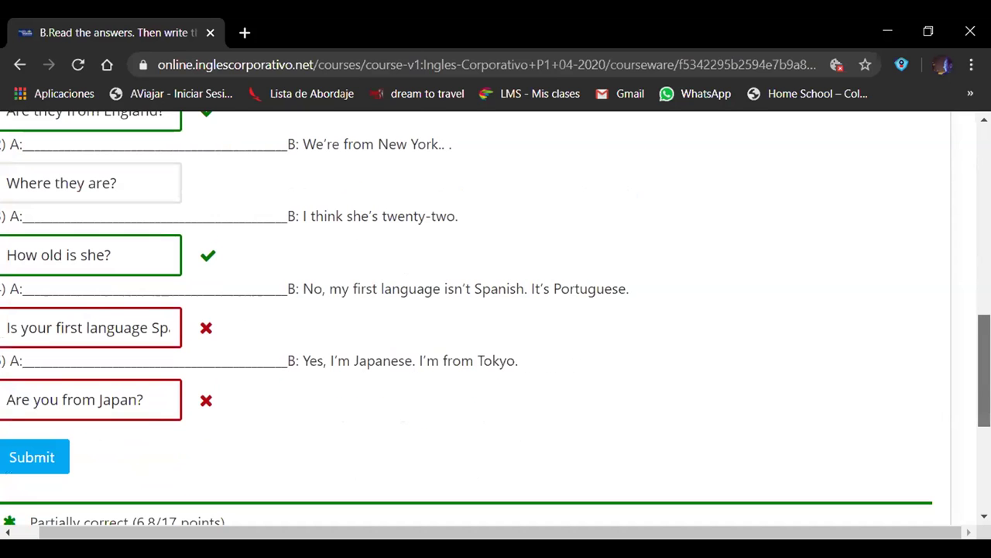
left_click(42, 457)
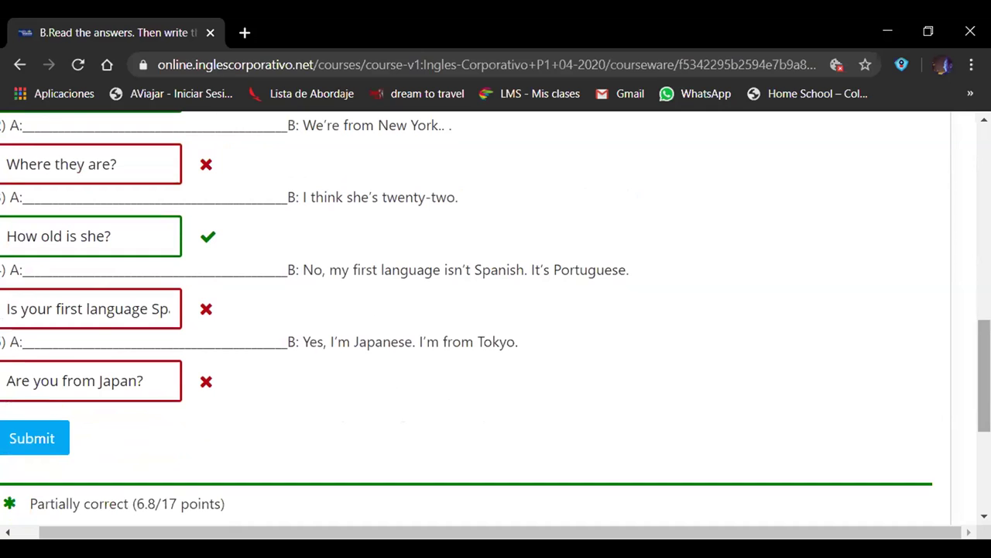
- Add "from" to item 2's question so it reads "Where they are from?" and submit the exercise
scroll(984, 356, "up", 2)
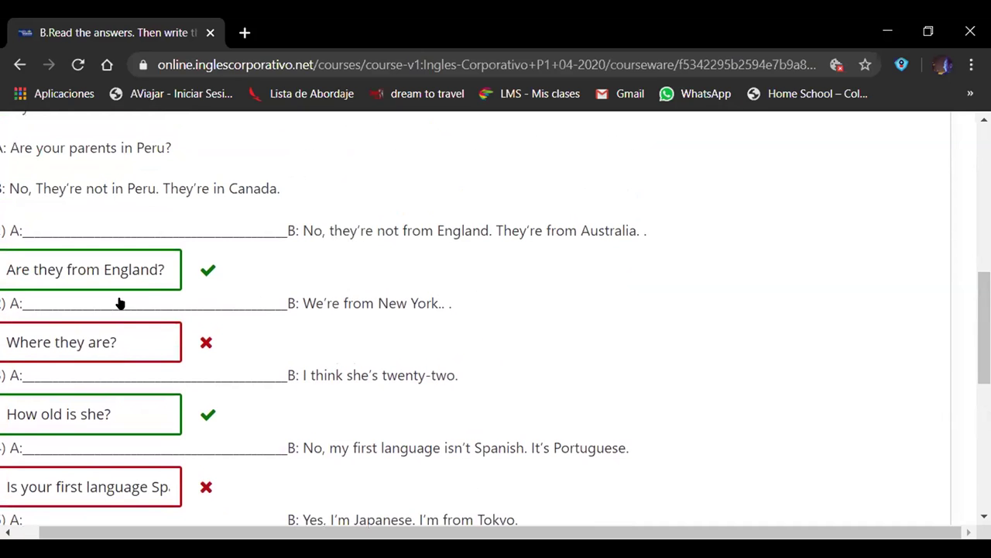
left_click(106, 330)
type("from")
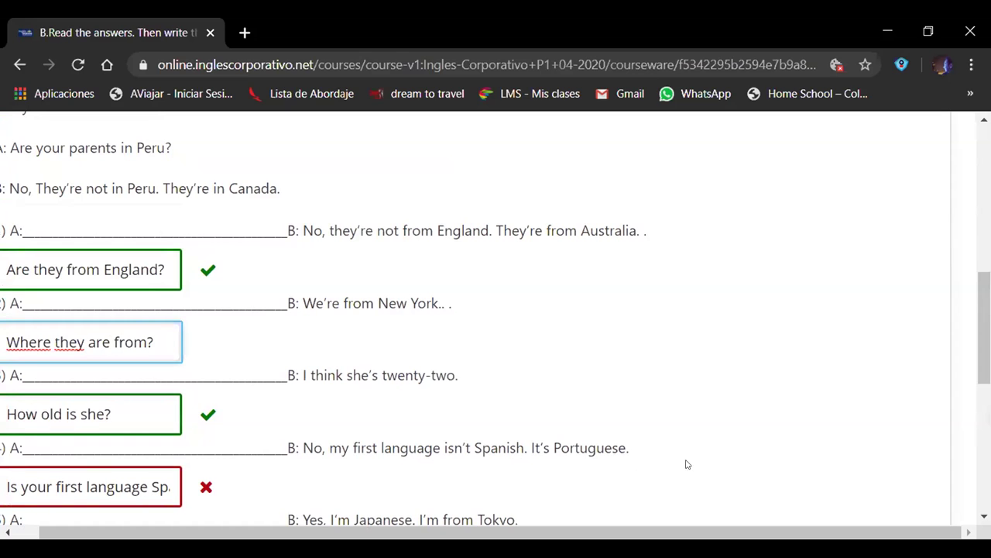
right_click(740, 433)
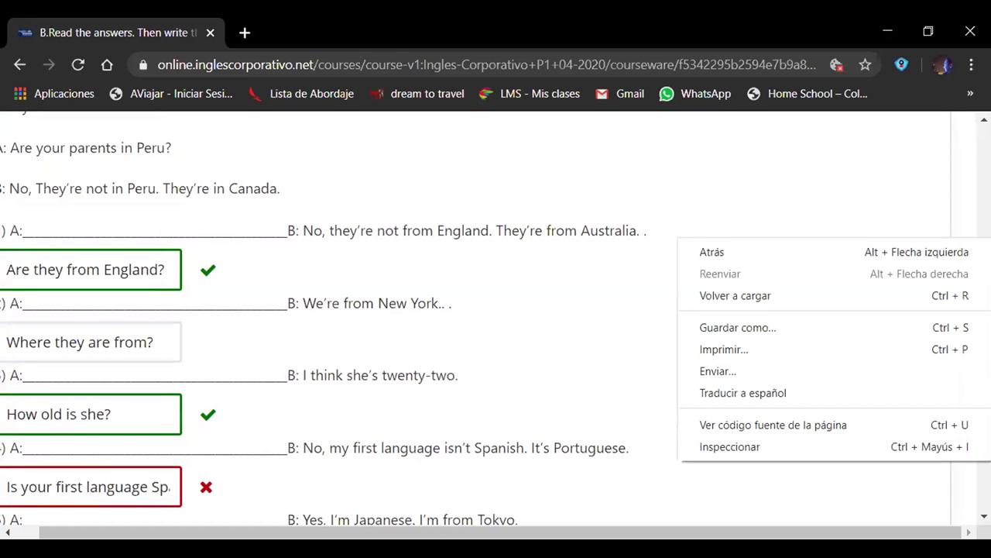
left_click(620, 319)
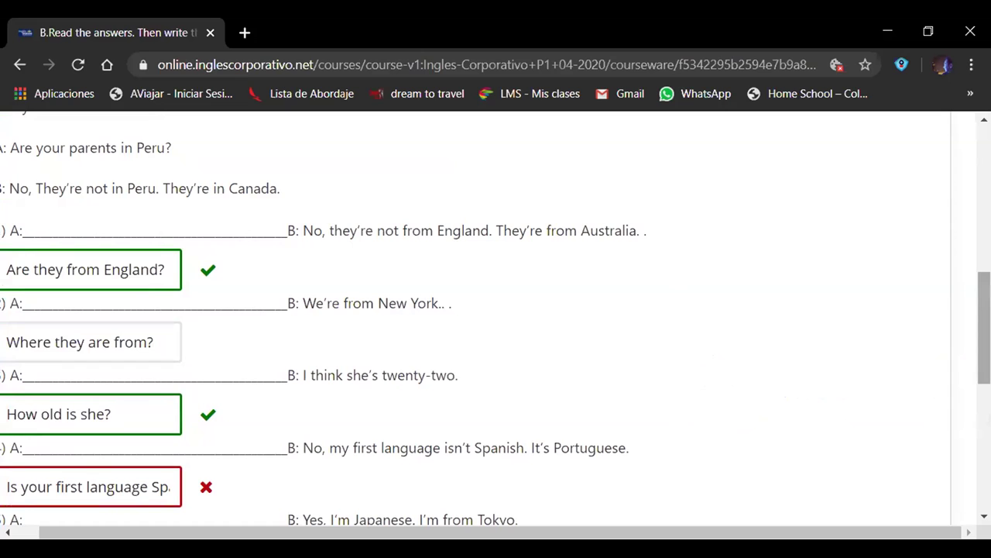
scroll(731, 349, "down", 2)
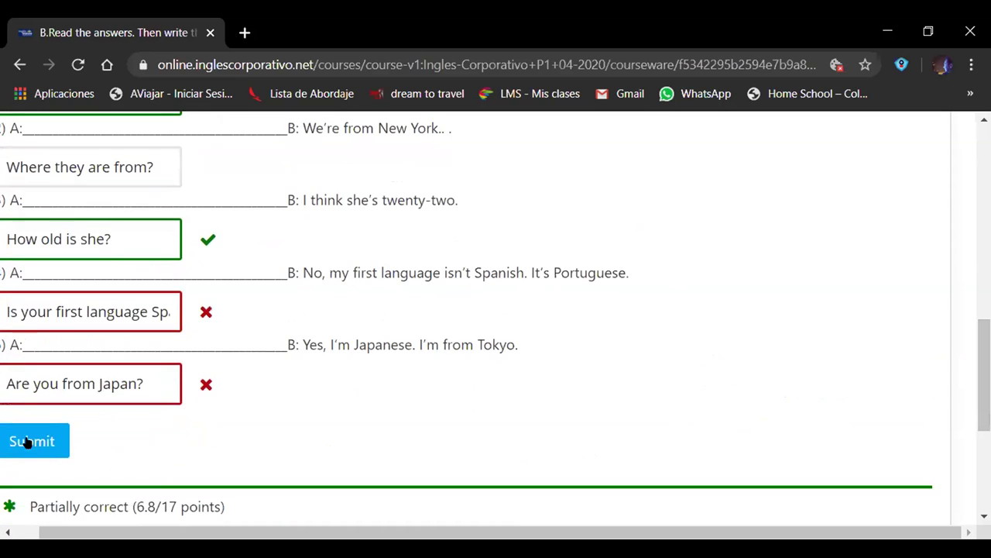
left_click(27, 442)
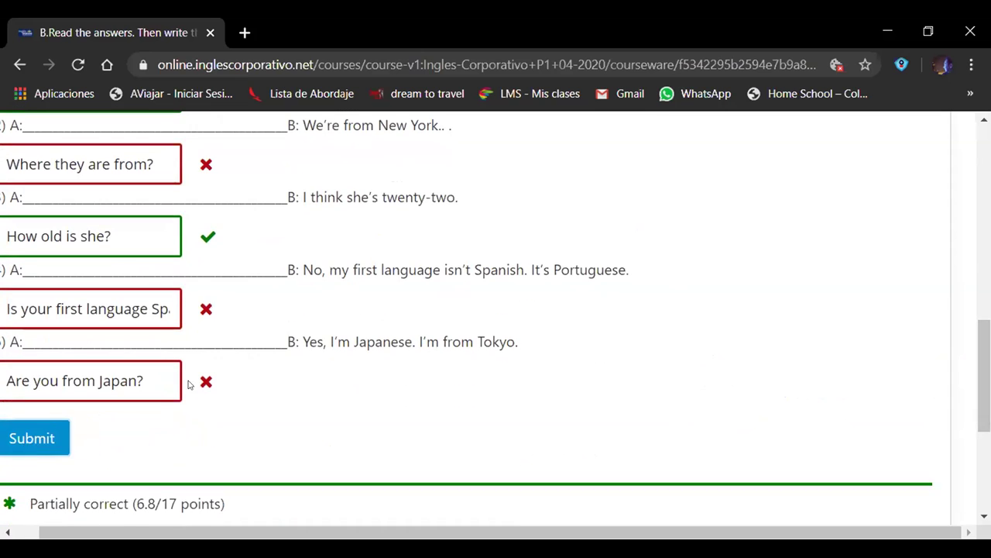
- Reword item 2's question as "Where are you from?", submit the exercise and check the marking of the items
scroll(402, 355, "up", 1)
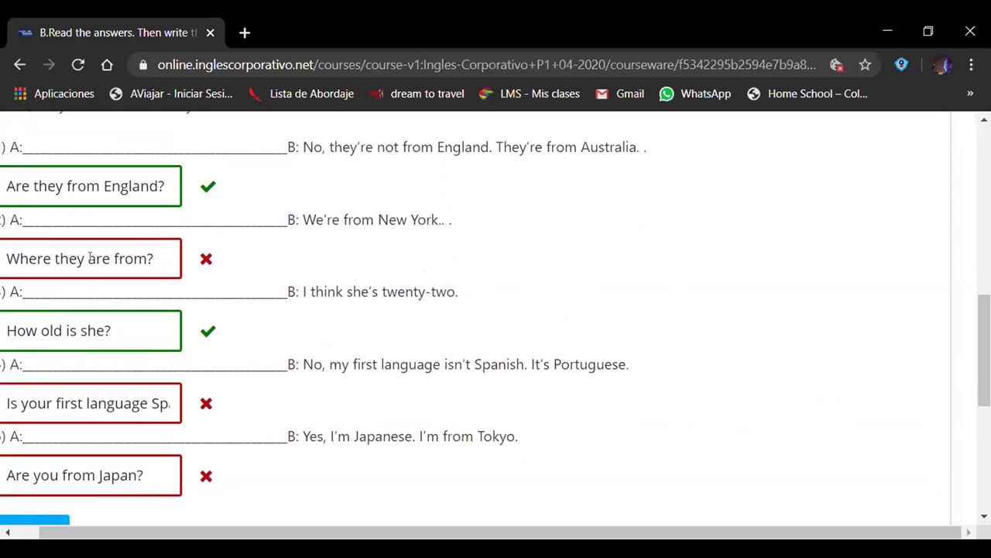
left_click(144, 255)
key("BackSpace")
key("BackSpace")
key("BackSpace")
key("BackSpace")
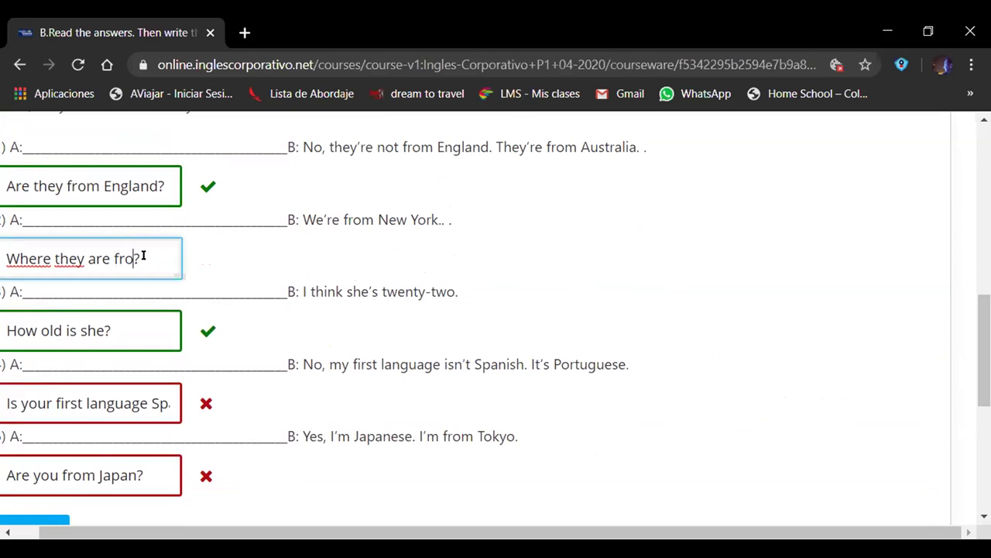
key("BackSpace")
key("BackSpace")
key("BackSpace")
key("BackSpace")
key("BackSpace")
key("BackSpace")
key("BackSpace")
key("BackSpace")
key("BackSpace")
type("are you")
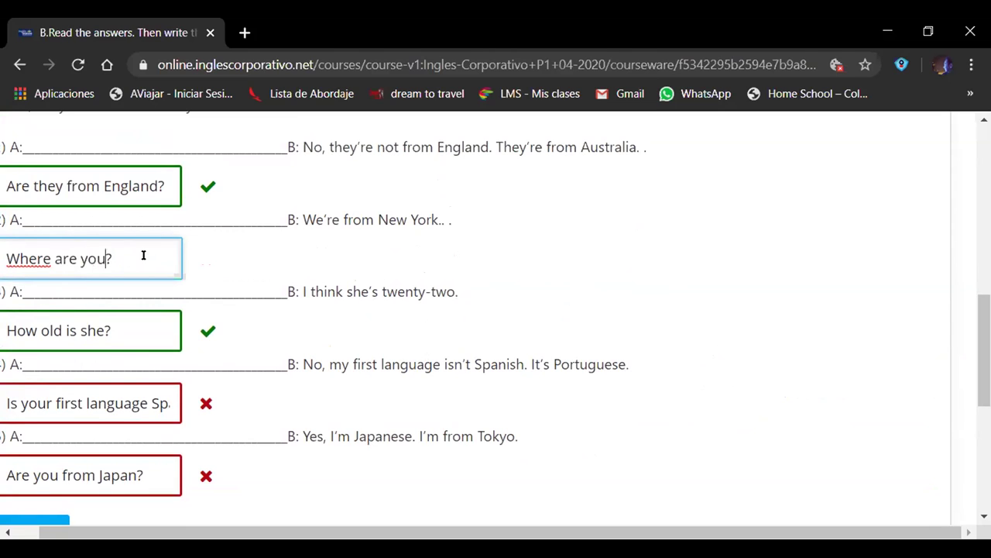
type(" from")
left_click(30, 515)
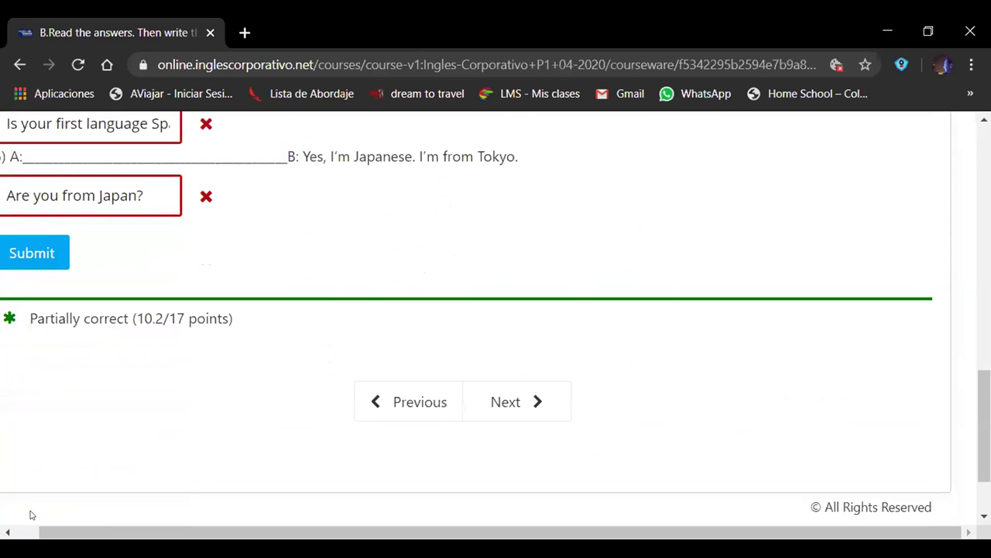
left_click_drag(982, 423, 956, 384)
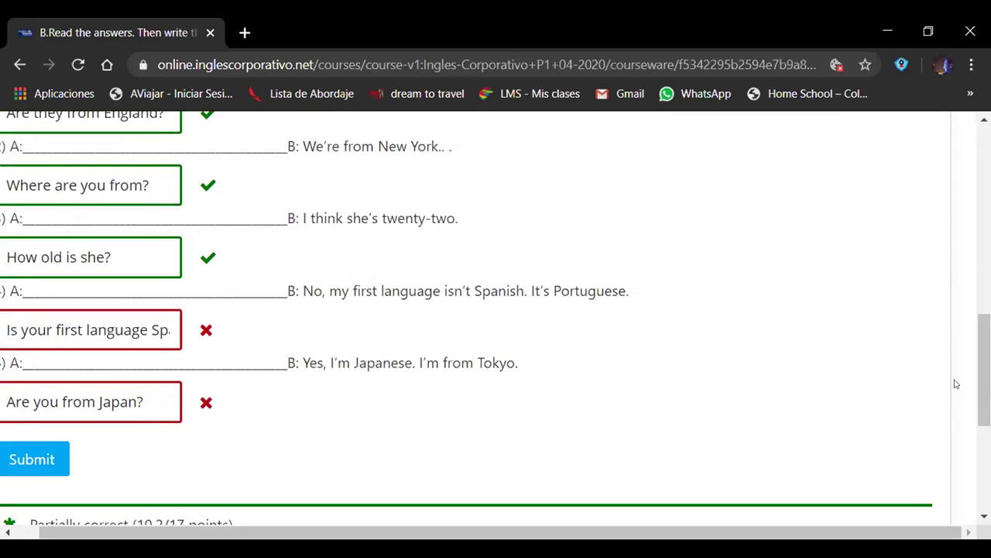
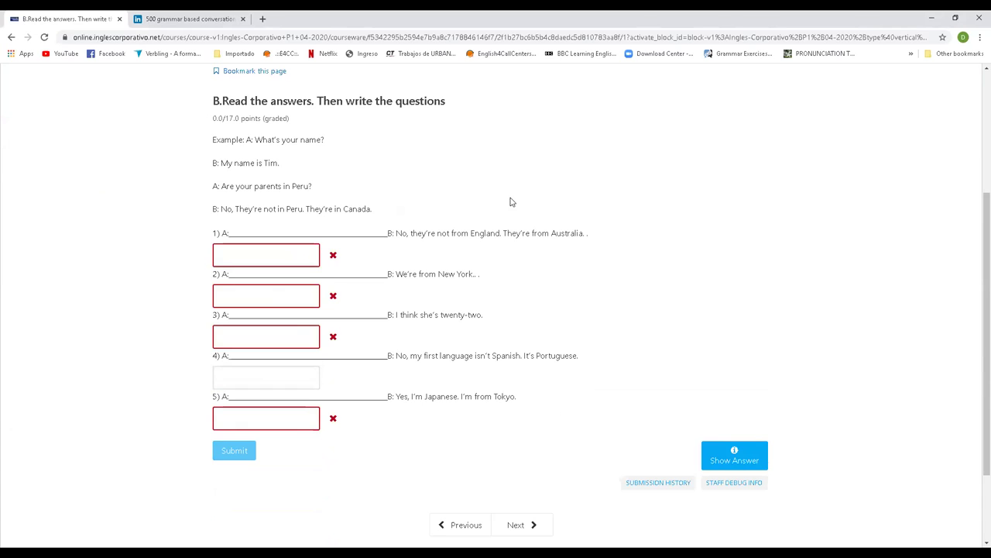
left_click(309, 304)
left_click(569, 237)
left_click_drag(397, 277, 488, 275)
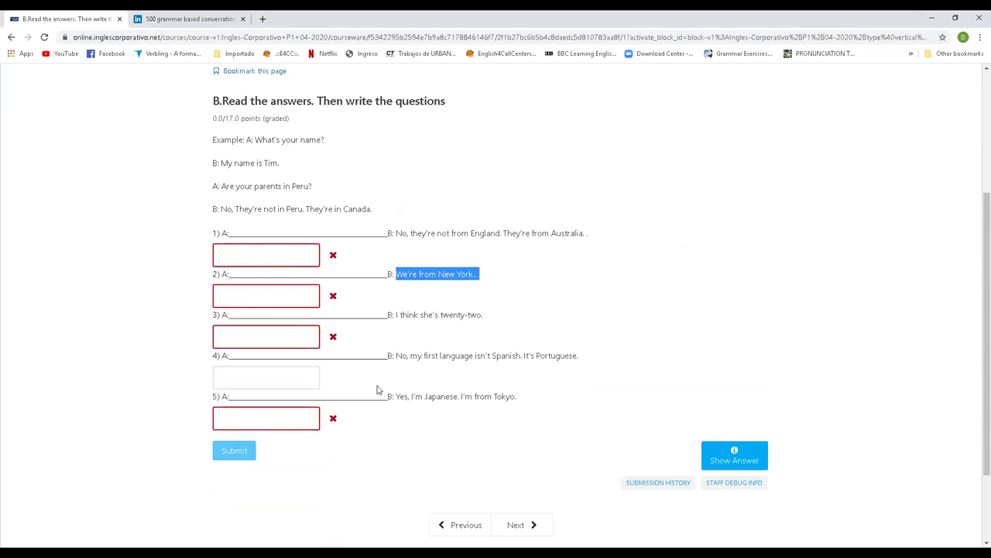
left_click(279, 379)
left_click(574, 395)
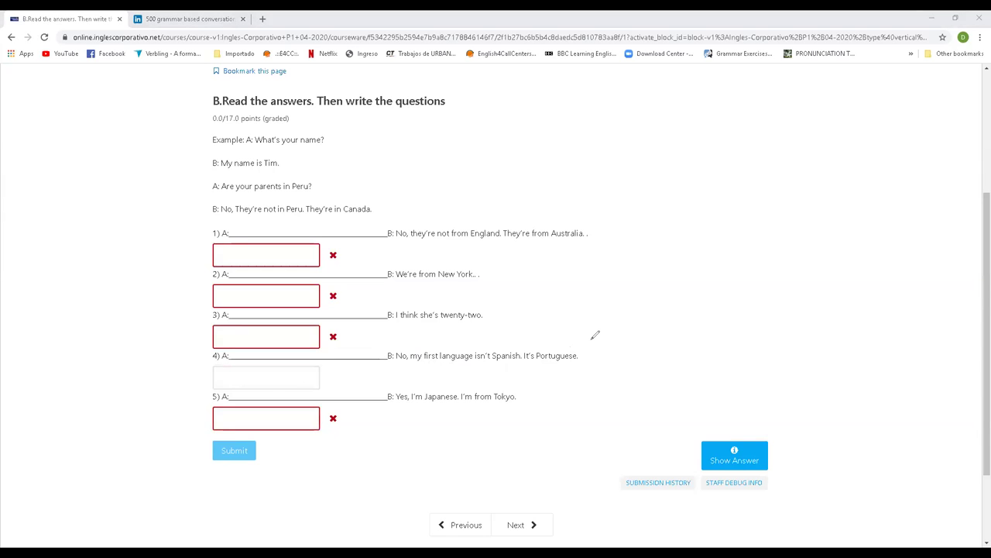
mouse_move(587, 343)
left_mouse_down()
mouse_move(396, 338)
mouse_move(570, 310)
left_mouse_up()
- Write "Is your first language Spanish?" as item 4's question and submit the exercise
left_click(265, 379)
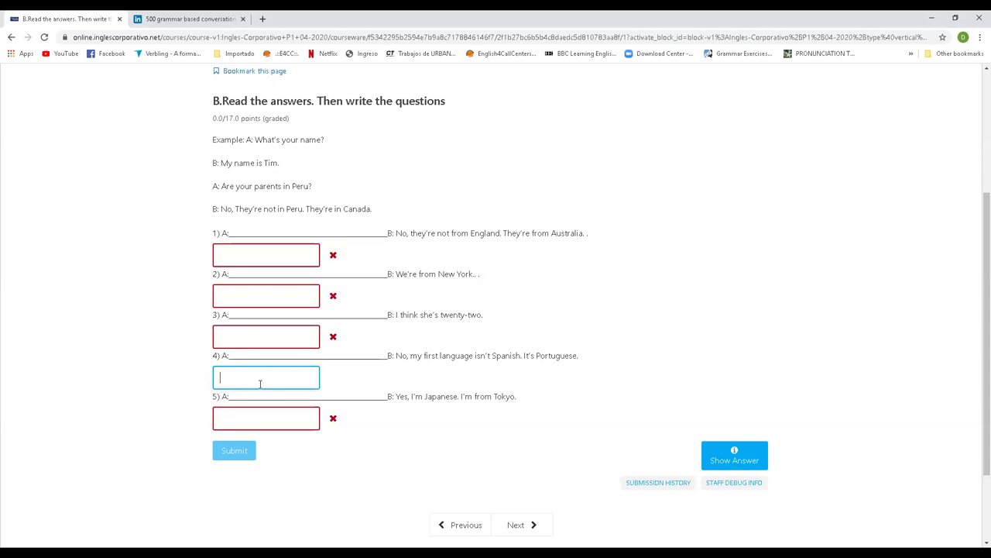
type("Wh")
key("BackSpace")
key("BackSpace")
type("Is ")
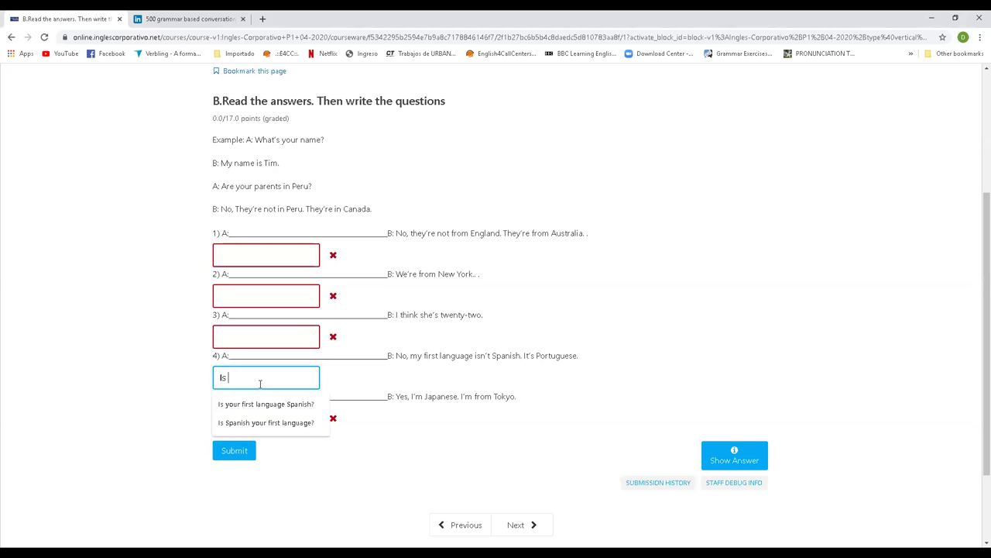
type("your first ")
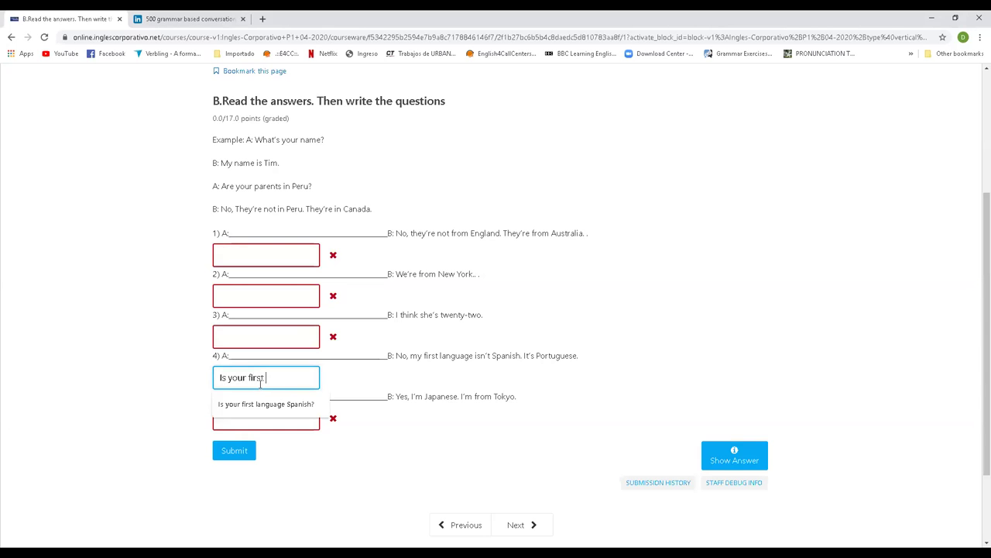
type("languange")
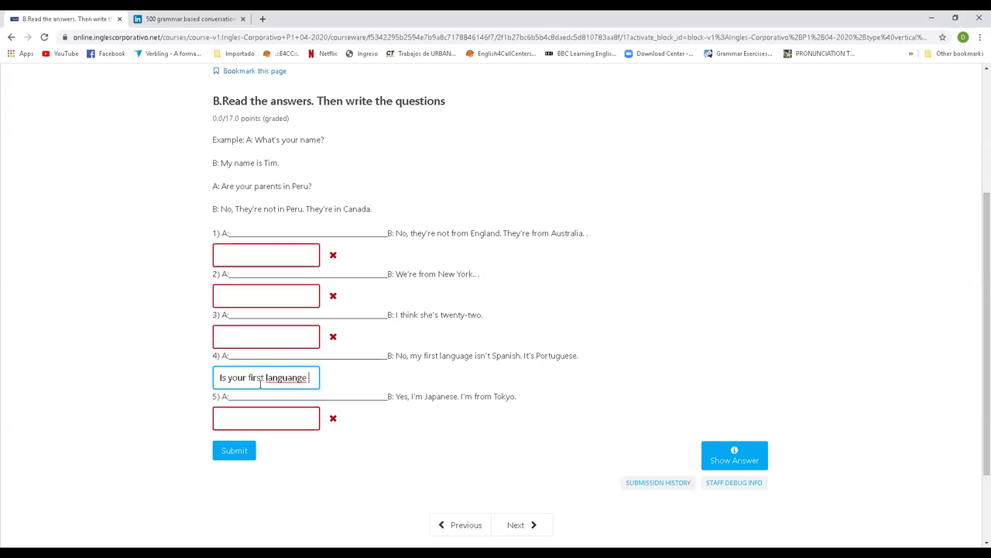
key("BackSpace")
key("BackSpace")
key("BackSpace")
key("BackSpace")
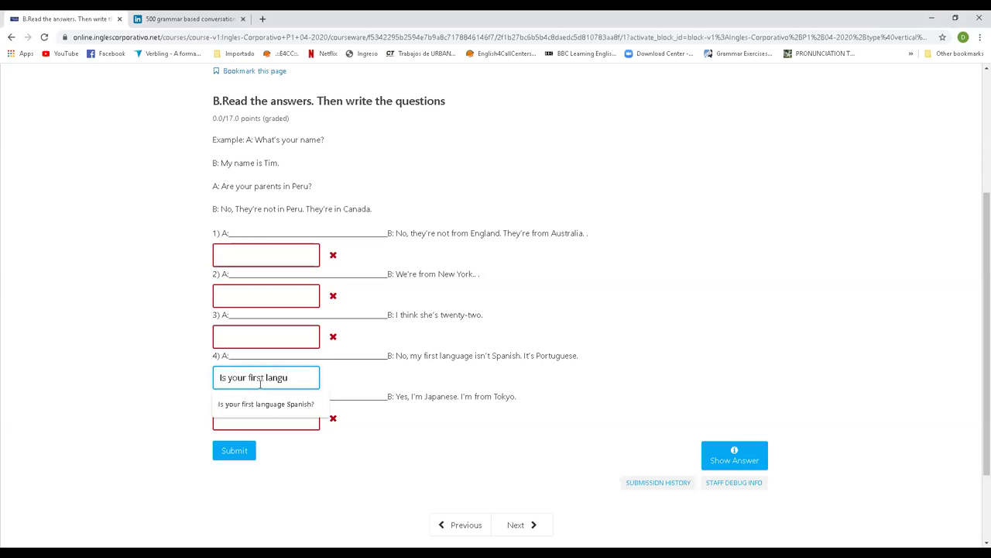
type("age Spanish?")
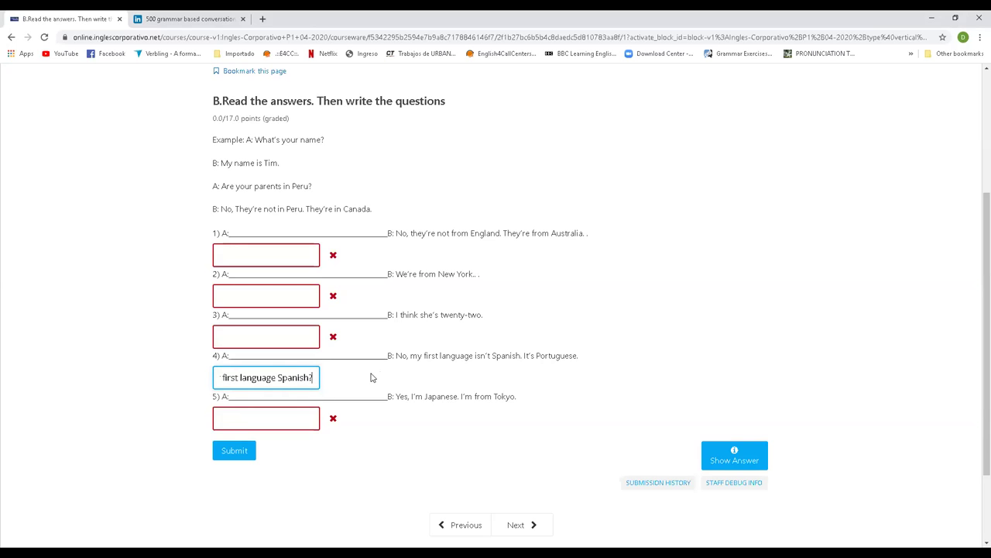
left_click(234, 452)
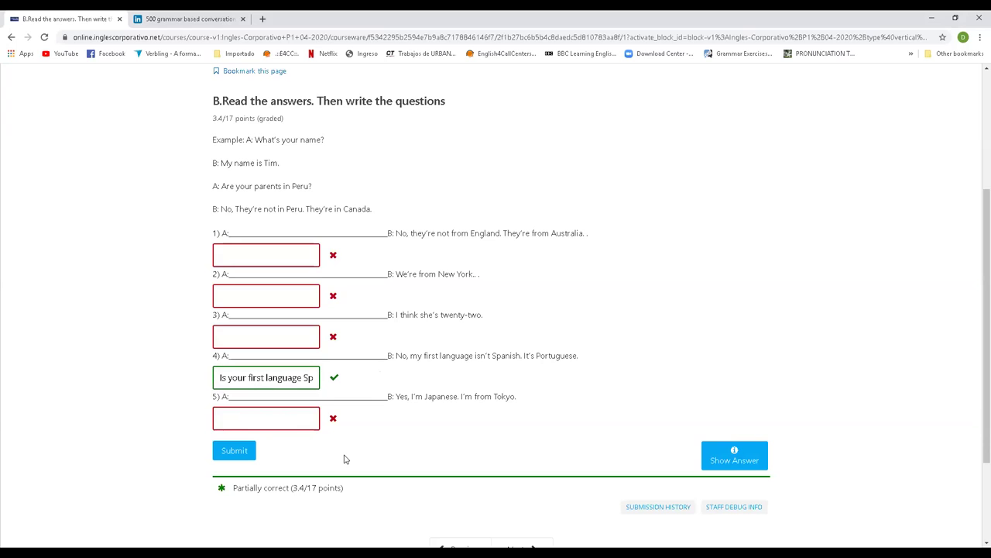
- Examine the wording of item 4's question part by part, highlighting its words and the closing question mark
left_click_drag(288, 377, 98, 385)
left_click(265, 378)
left_click_drag(279, 378, 415, 394)
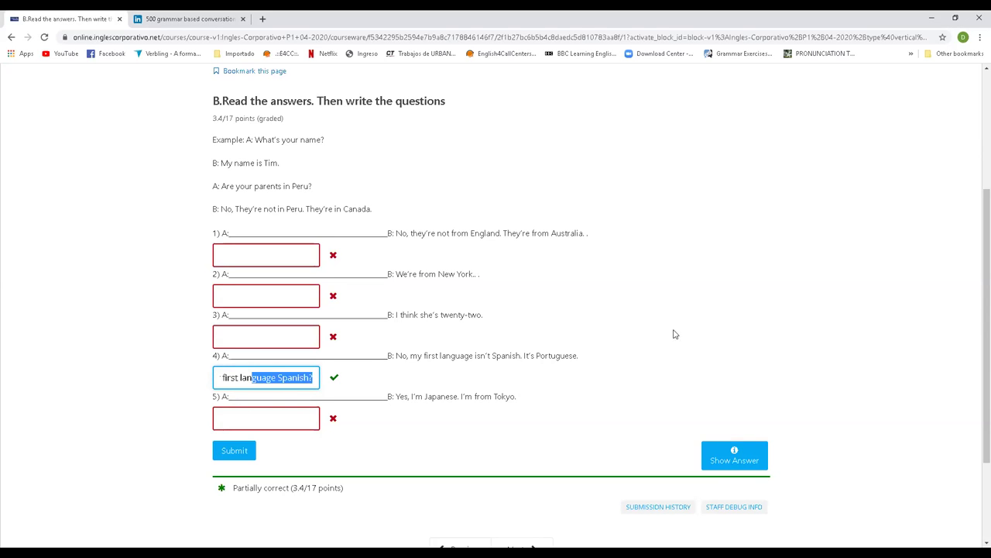
left_click(47, 361)
left_click(310, 378)
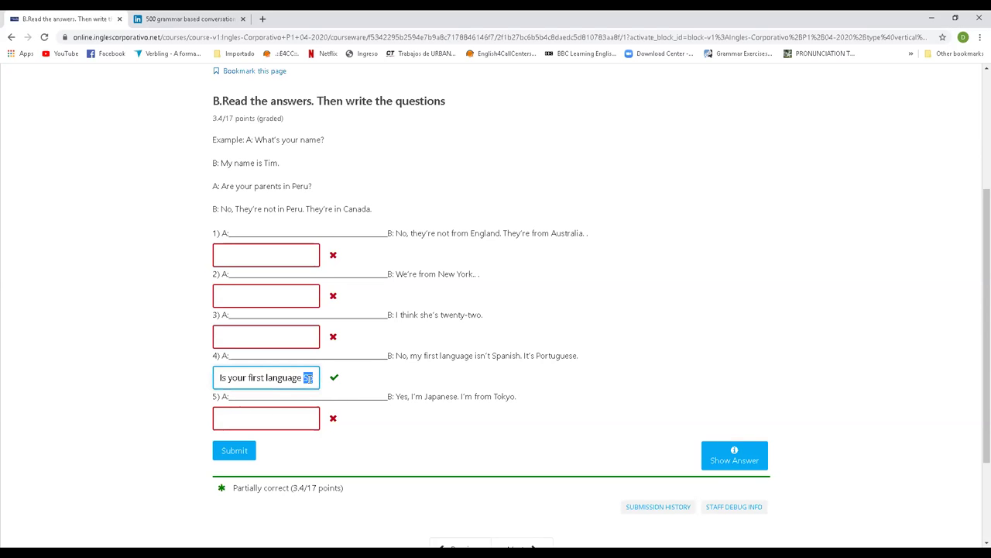
left_click_drag(302, 378, 372, 388)
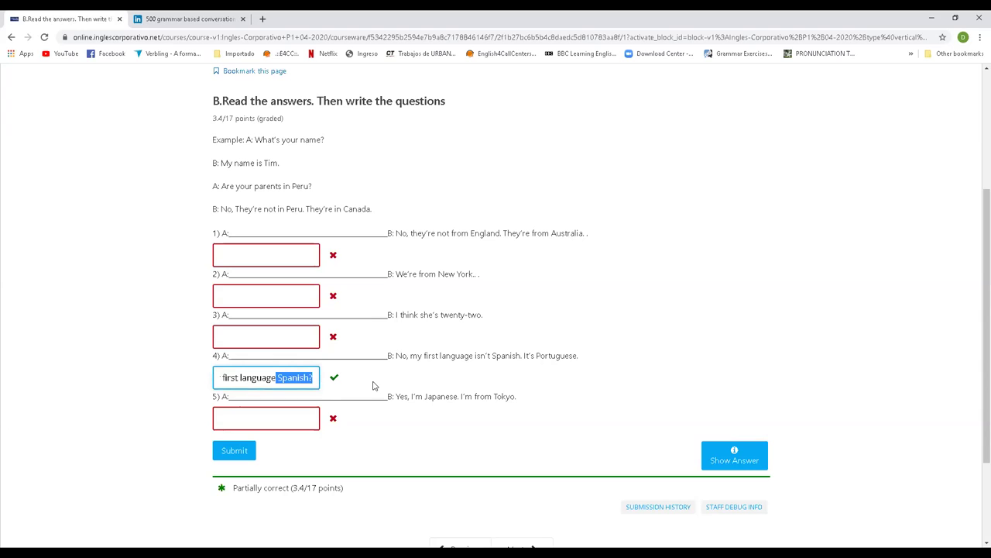
left_click(297, 378)
left_click_drag(274, 379, 48, 376)
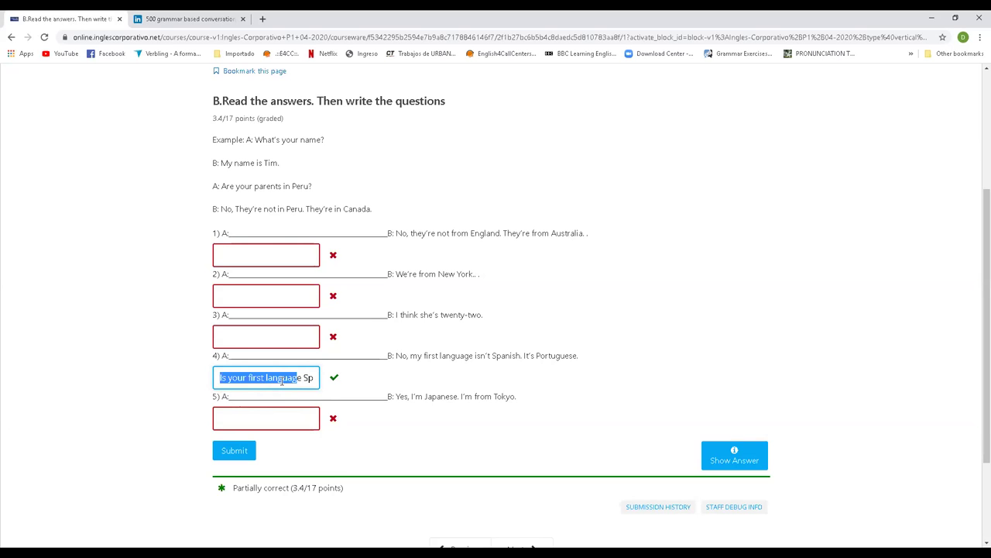
left_click_drag(248, 378, 226, 379)
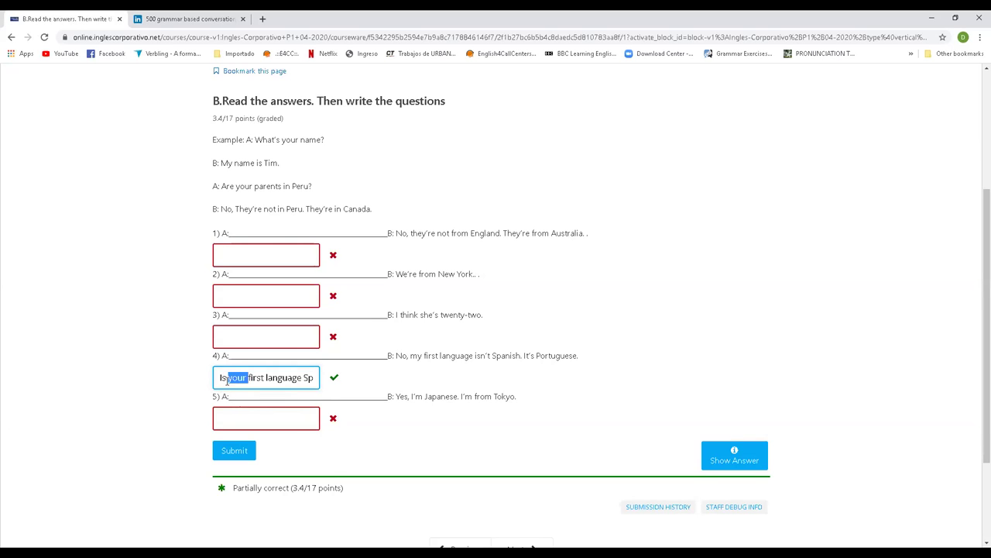
double_click(257, 378)
left_click(352, 382)
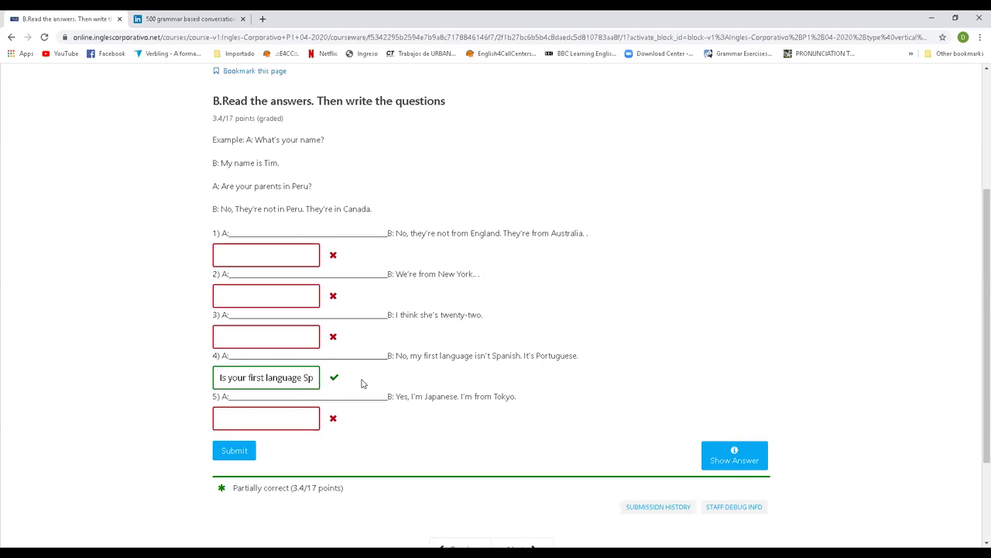
left_click_drag(307, 377, 438, 396)
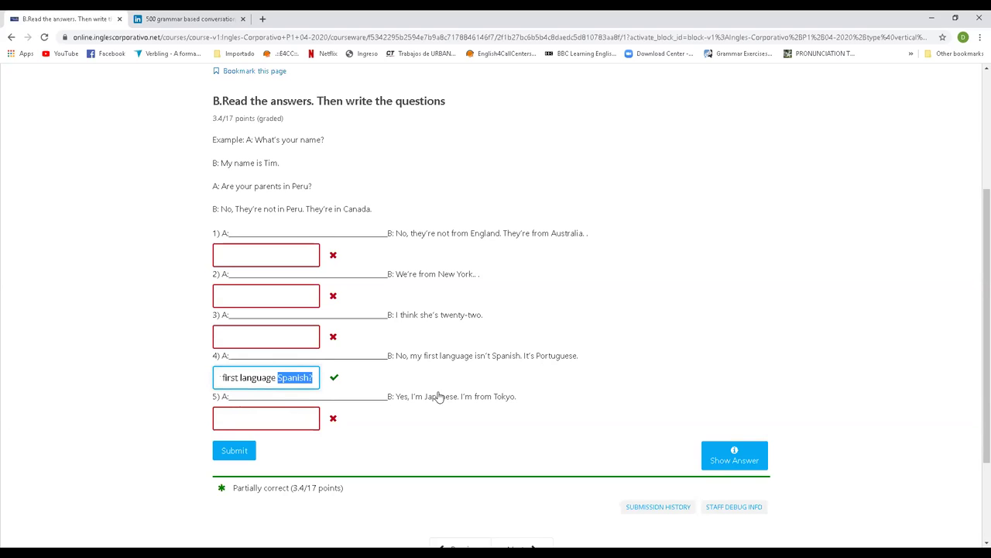
left_click(304, 378)
double_click(294, 378)
left_click(312, 377)
left_click_drag(312, 377, 314, 394)
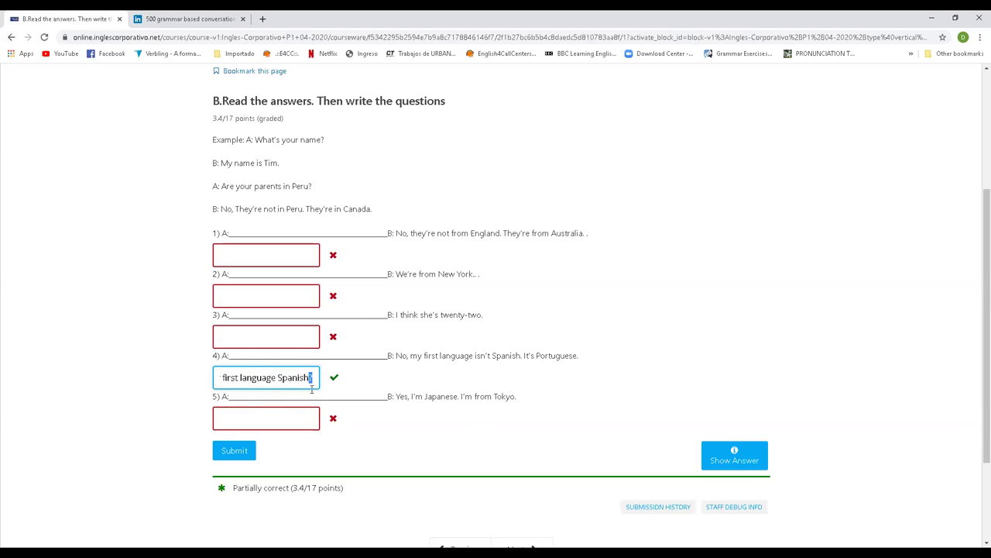
left_click(274, 412)
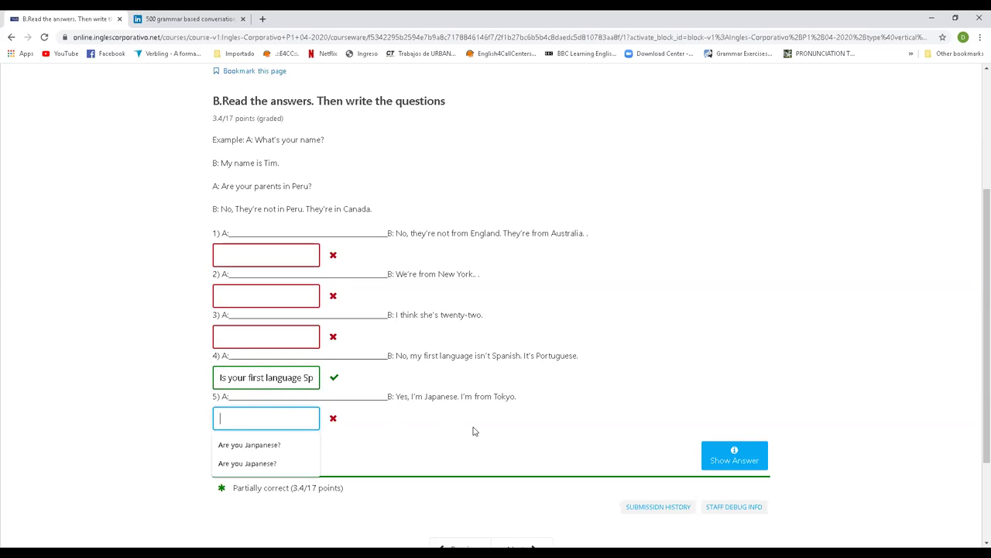
double_click(247, 378)
left_click(707, 372)
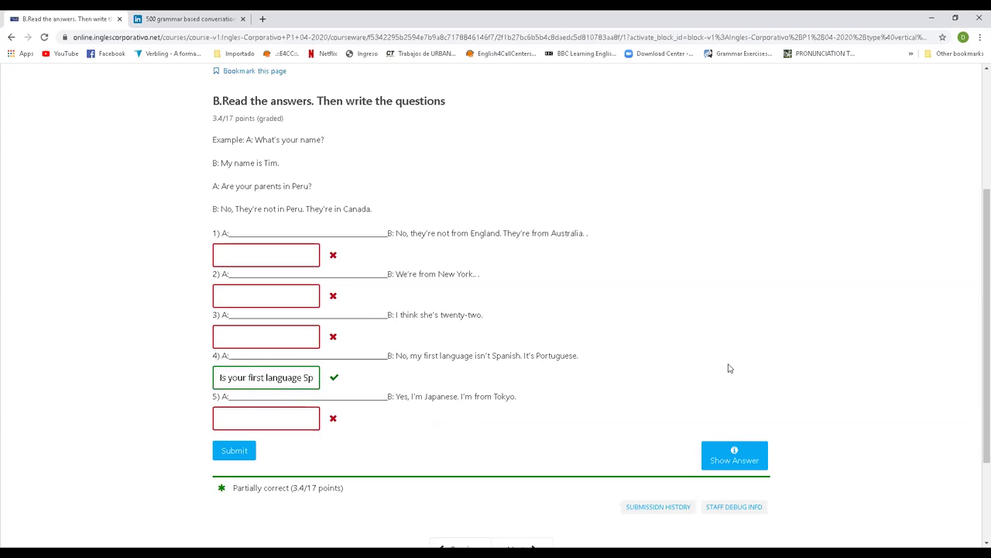
left_click(243, 417)
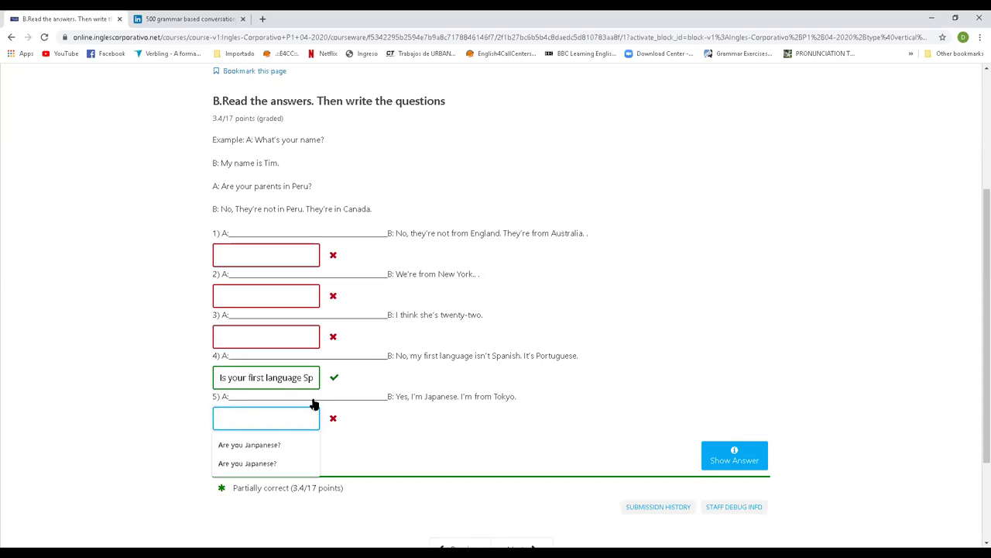
left_click(128, 325)
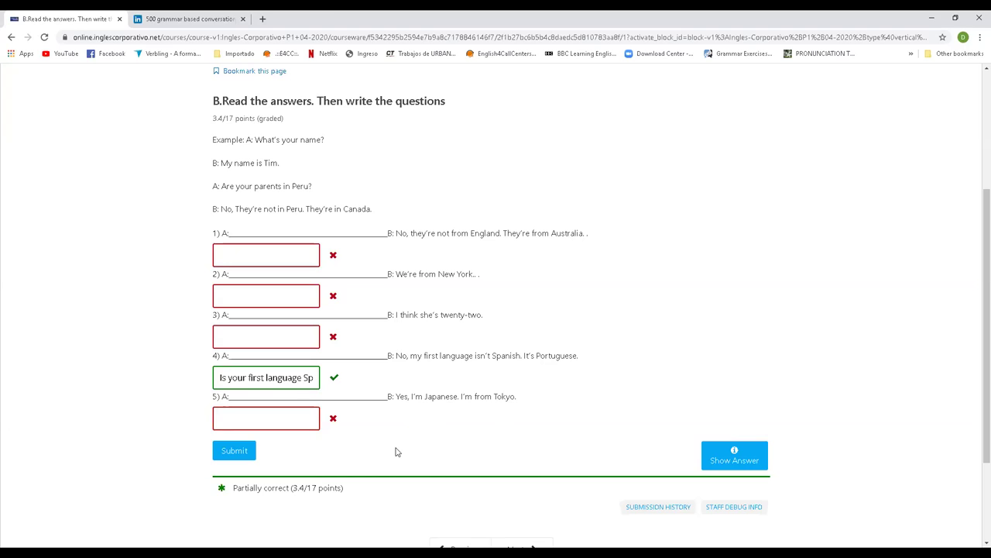
left_click(299, 419)
left_click(99, 398)
left_click(275, 420)
left_click(126, 398)
left_click(276, 416)
left_click(496, 428)
left_click(266, 416)
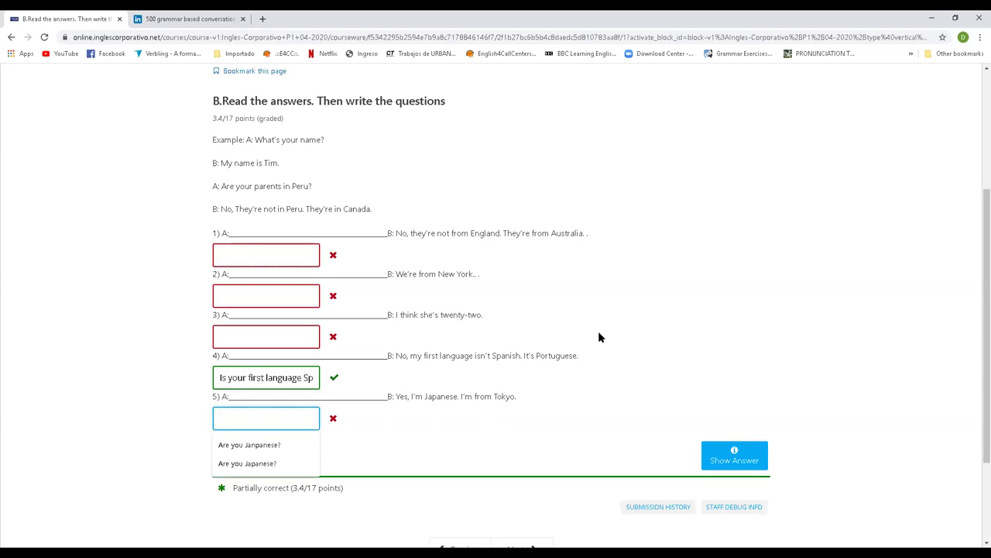
left_click(755, 366)
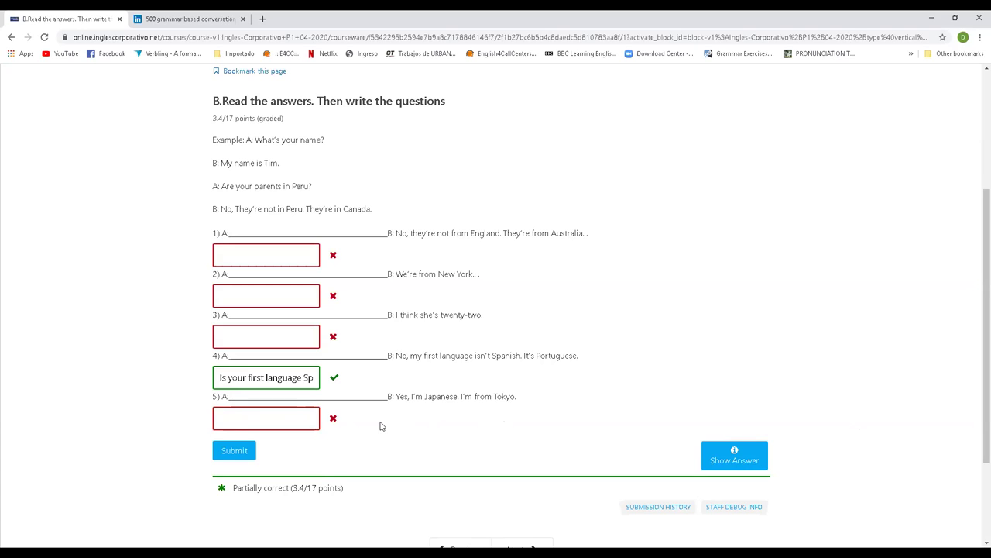
- Write "Are you Japanese?" as item 5's question, submit the exercise and review the page
left_click(314, 417)
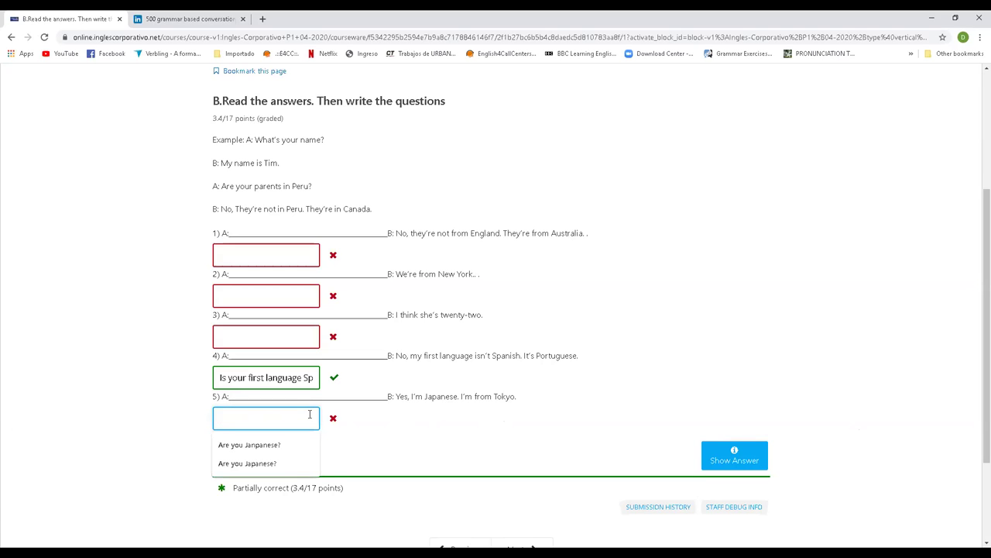
key("Escape")
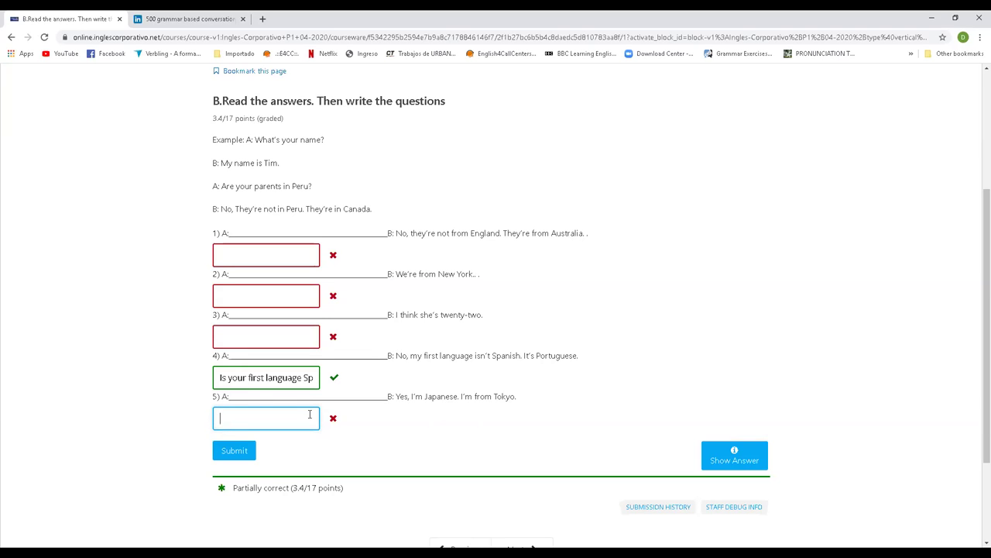
type("Are yo")
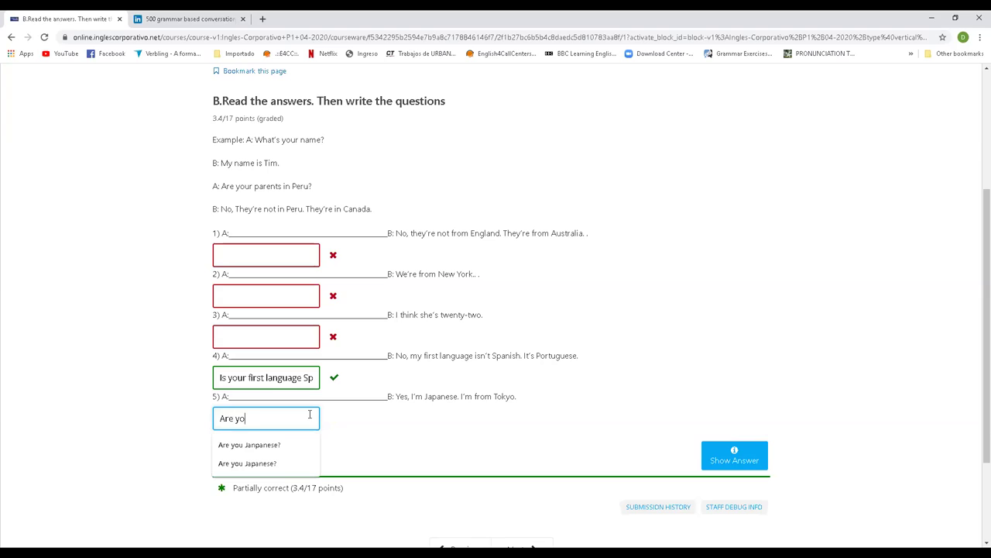
type("u Japanese?")
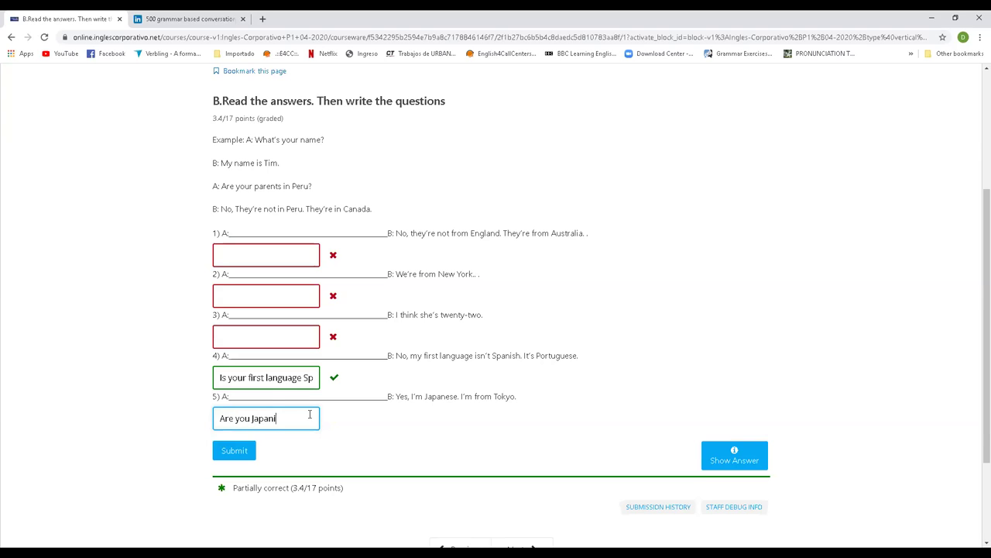
left_click(237, 451)
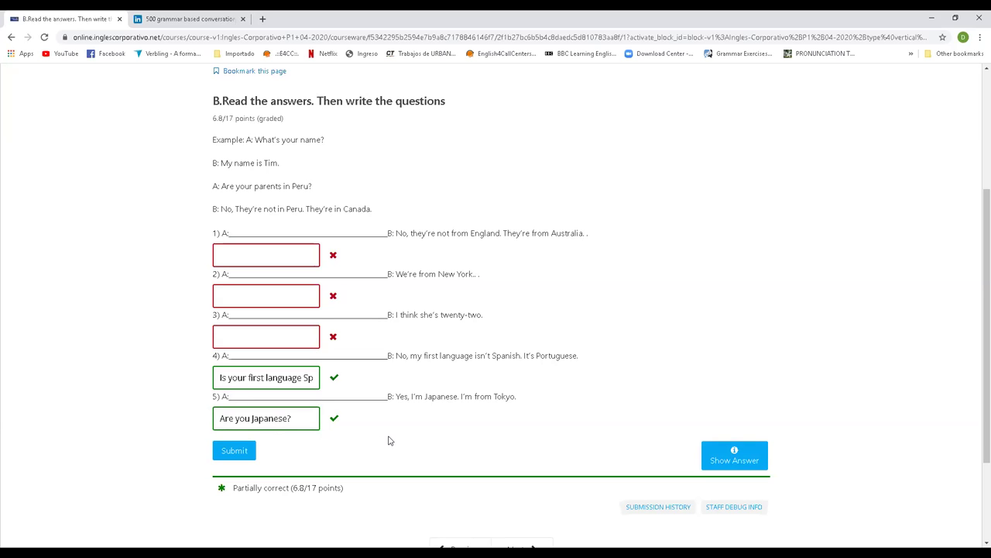
scroll(426, 456, "down", 2)
scroll(425, 456, "up", 3)
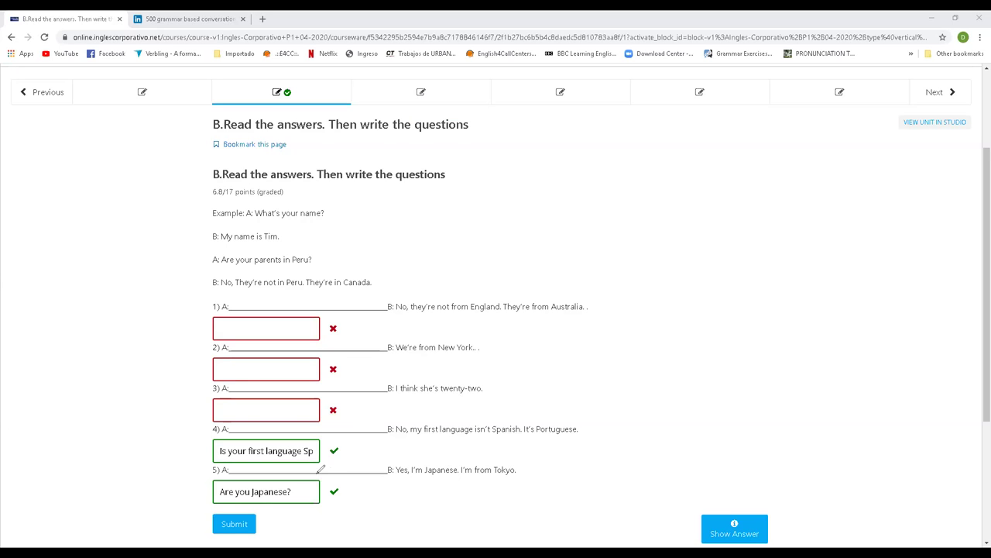
- Circle item 5's question "Are you Japanese?" and mark its reply "Yes, I'm Japanese" to compare the two
mouse_move(298, 474)
left_mouse_down()
mouse_move(294, 532)
mouse_move(297, 477)
mouse_move(240, 468)
mouse_move(349, 500)
mouse_move(324, 482)
left_mouse_up()
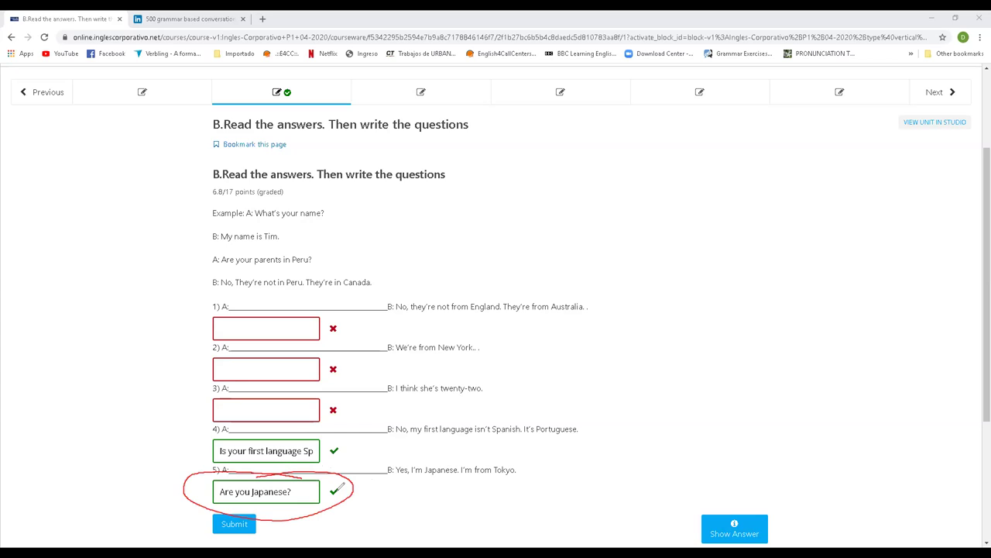
mouse_move(453, 463)
left_mouse_down()
mouse_move(373, 486)
mouse_move(397, 482)
left_mouse_up()
mouse_move(457, 462)
left_mouse_down()
mouse_move(431, 454)
mouse_move(454, 460)
left_mouse_up()
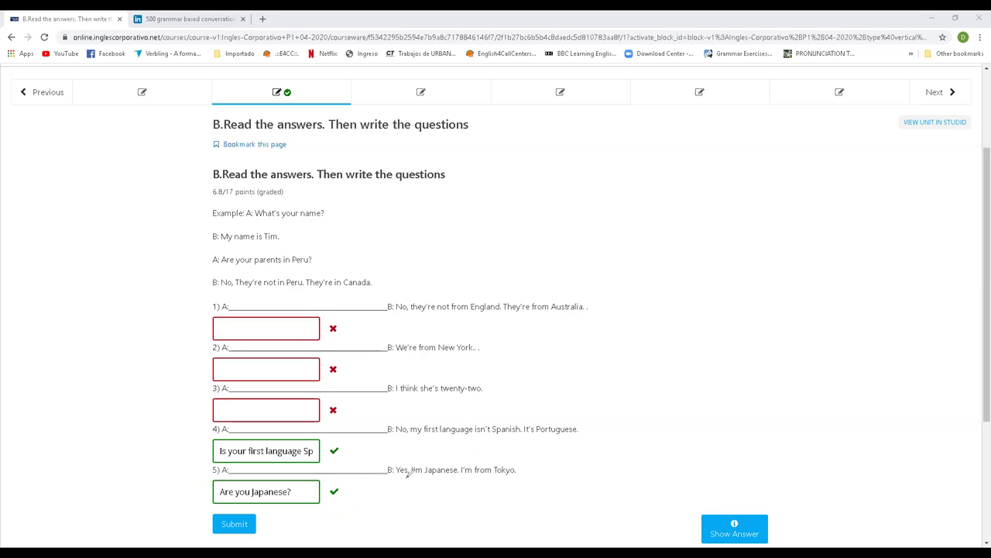
- Go to exercise C, "Choose the correct adjective to complete the sentence", and look over its items
scroll(338, 410, "down", 3)
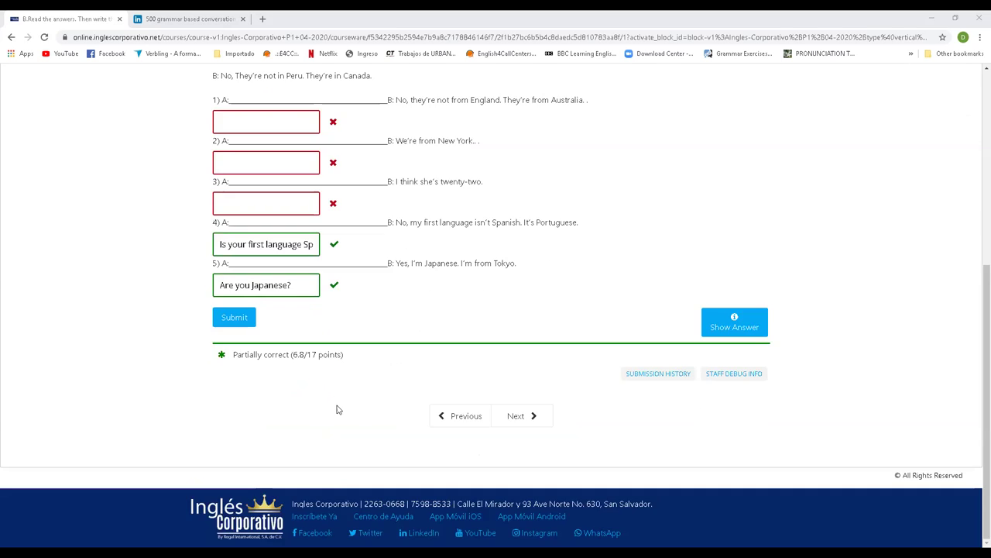
left_click(536, 417)
scroll(650, 391, "down", 5)
scroll(653, 385, "up", 10)
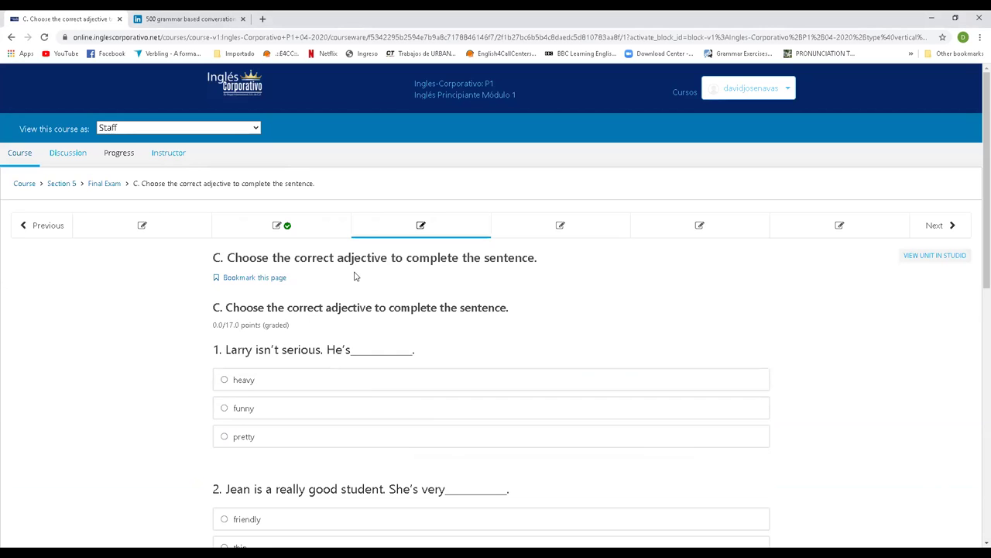
scroll(681, 331, "down", 7)
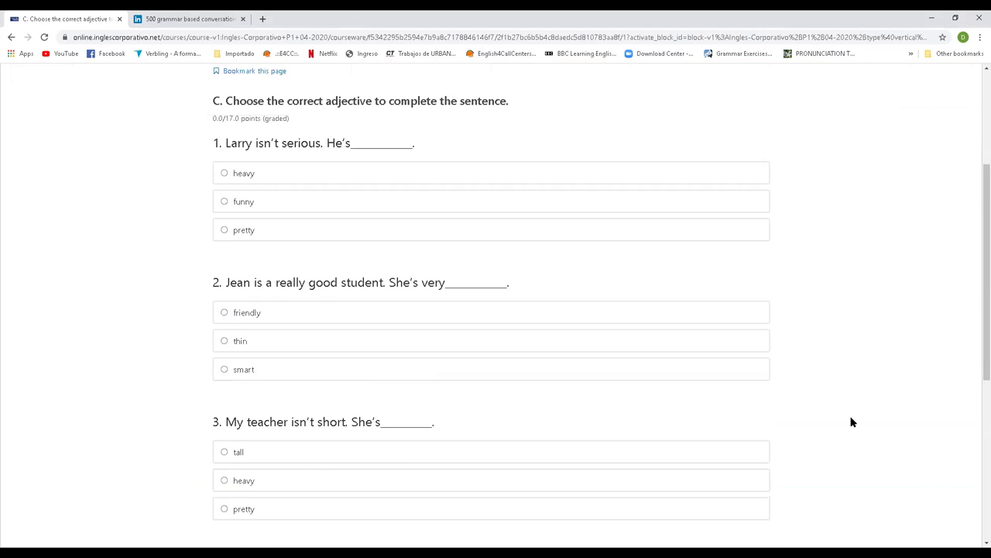
scroll(560, 95, "up", 3)
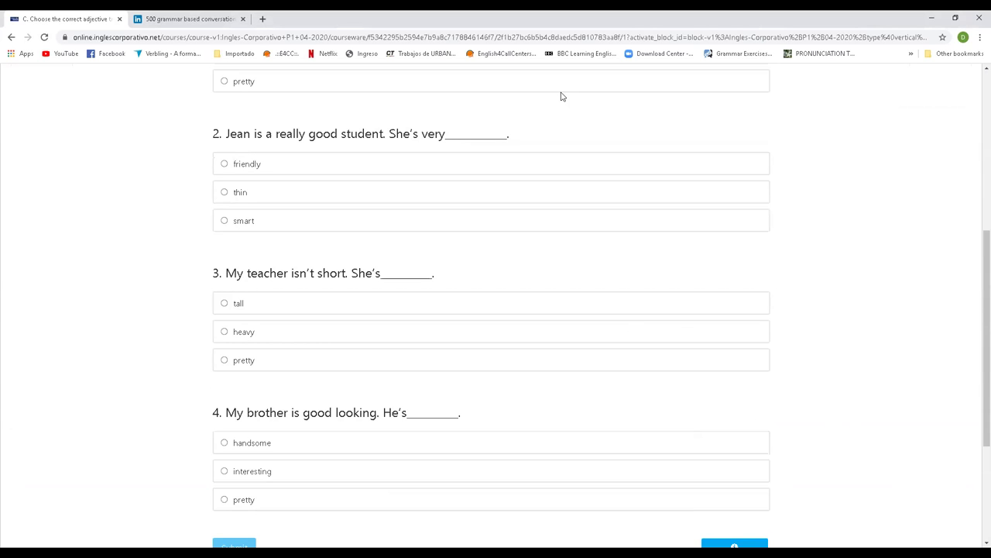